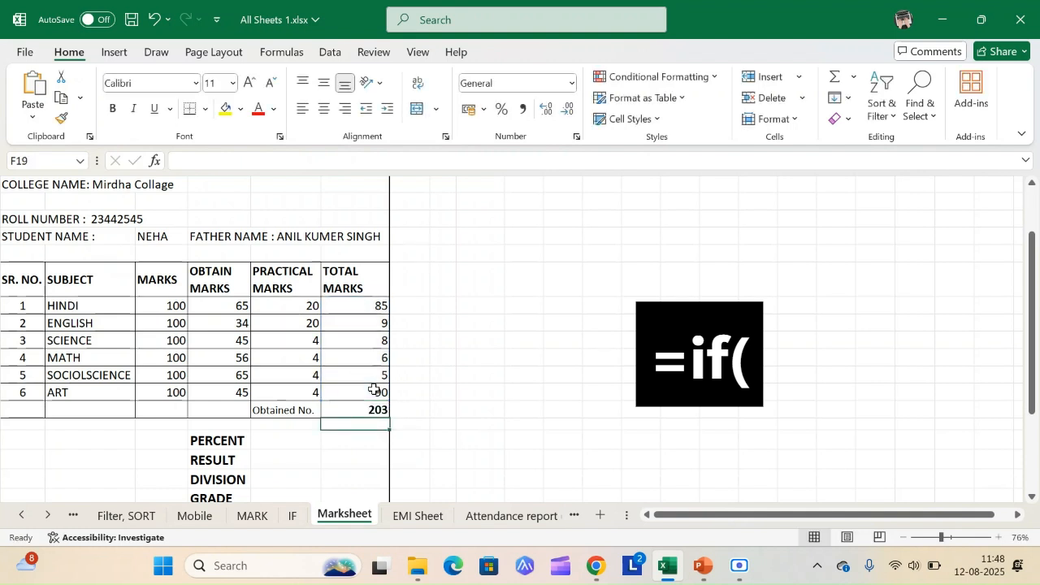
# Step: Enter the formula =F18/6 in the PERCENT cell F20 to calculate the percentage from the obtained total
pyautogui.press('Up')
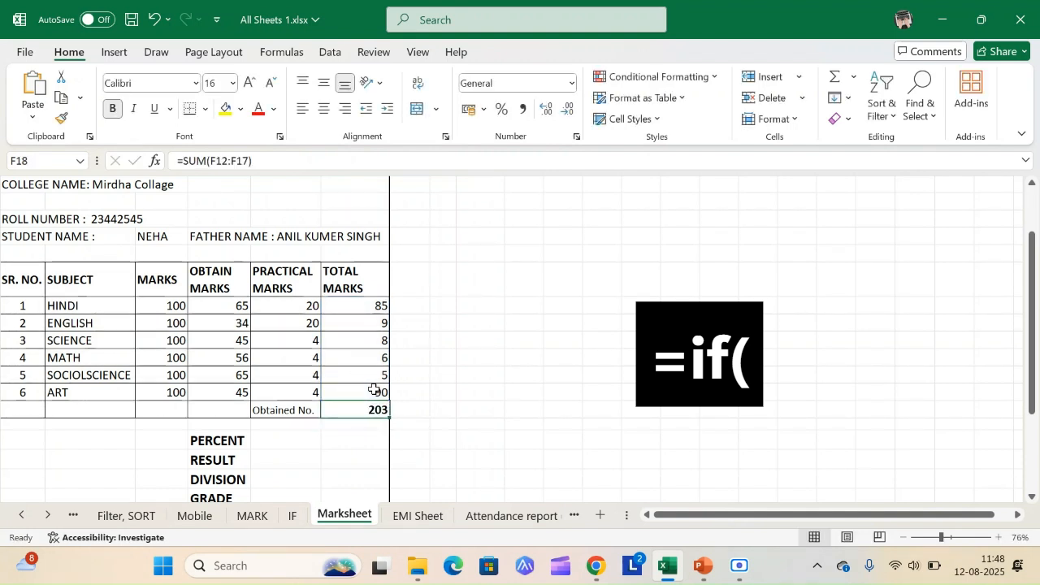
pyautogui.press('Down')
pyautogui.press('Down')
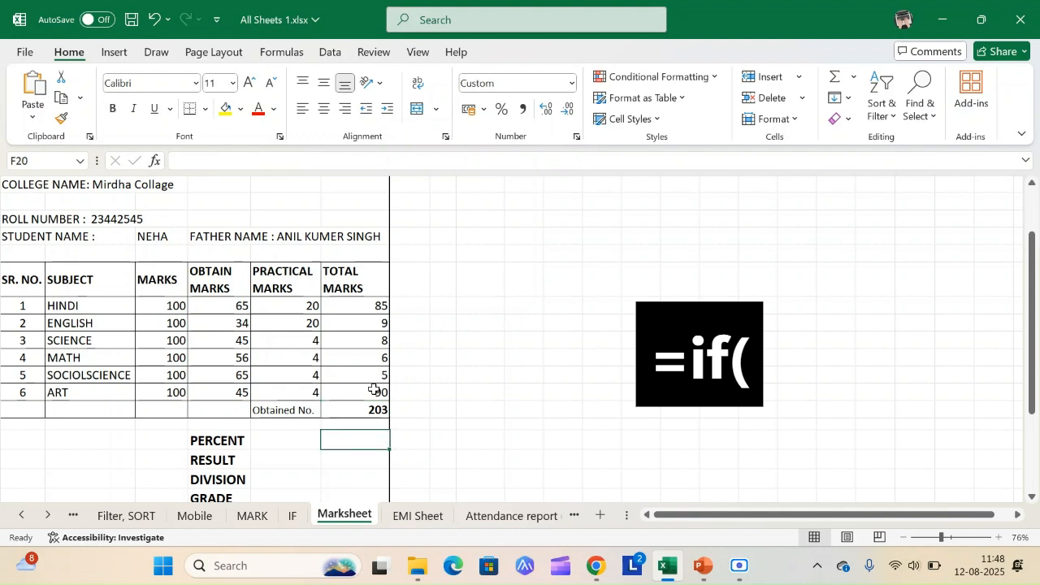
pyautogui.write('=')
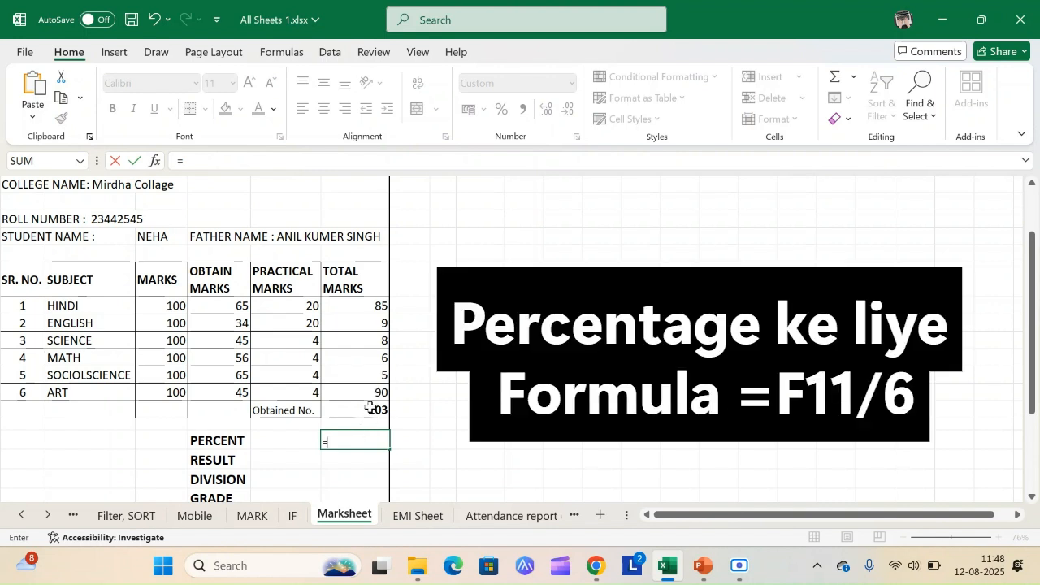
pyautogui.click(371, 408)
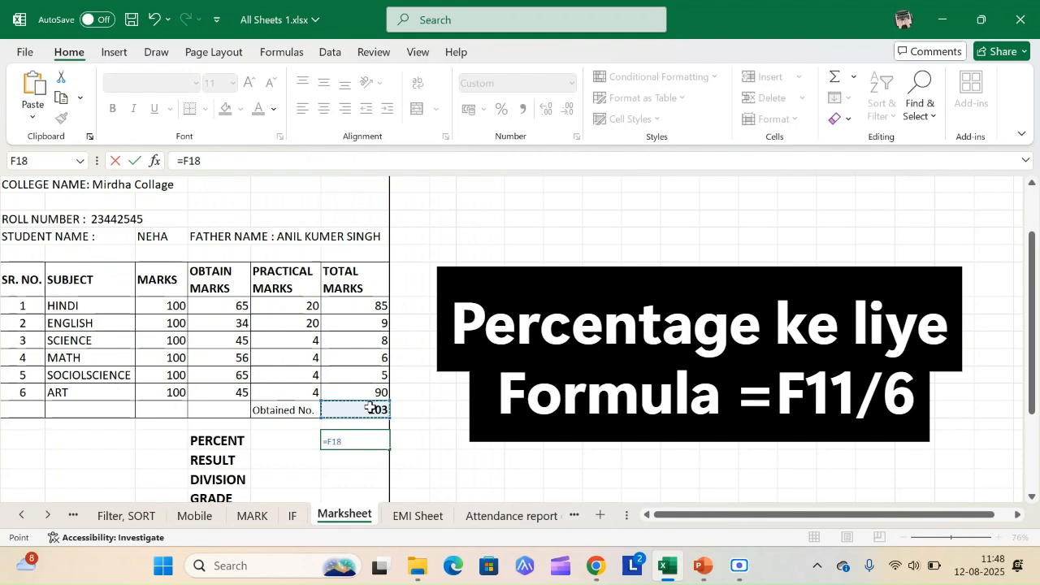
pyautogui.write('/6')
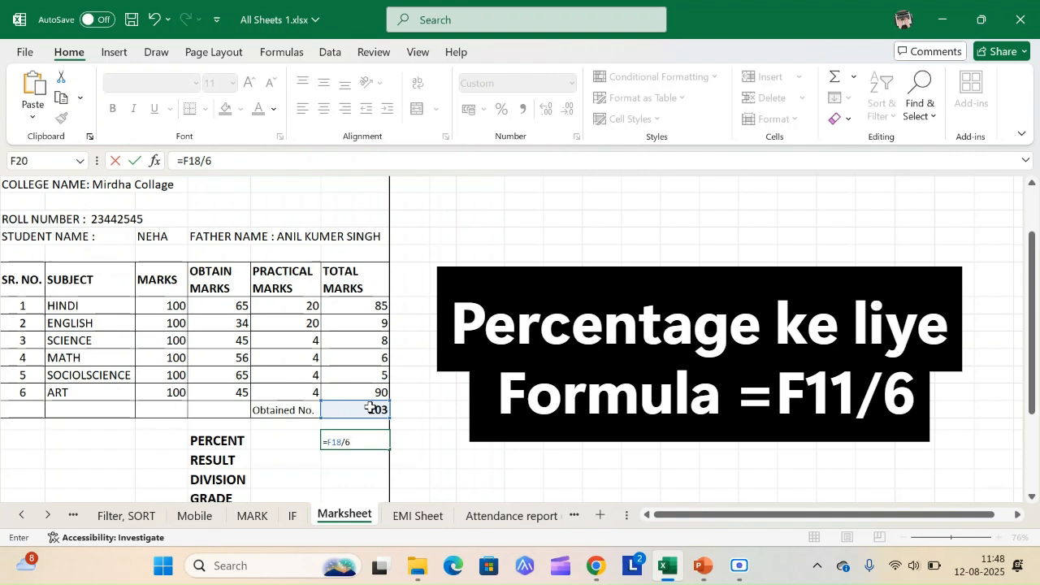
pyautogui.press('Return')
pyautogui.press('Up')
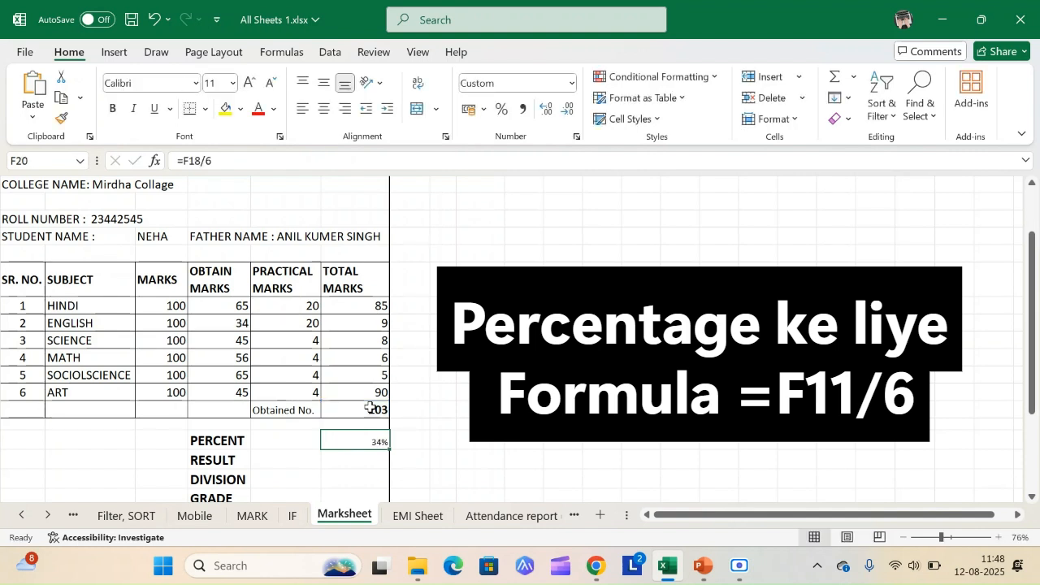
# Step: Enlarge the font of the percentage value in cell F20 by several sizes
pyautogui.click(249, 84)
pyautogui.click(248, 84)
pyautogui.click(248, 84)
pyautogui.click(249, 84)
pyautogui.click(249, 84)
pyautogui.click(340, 470)
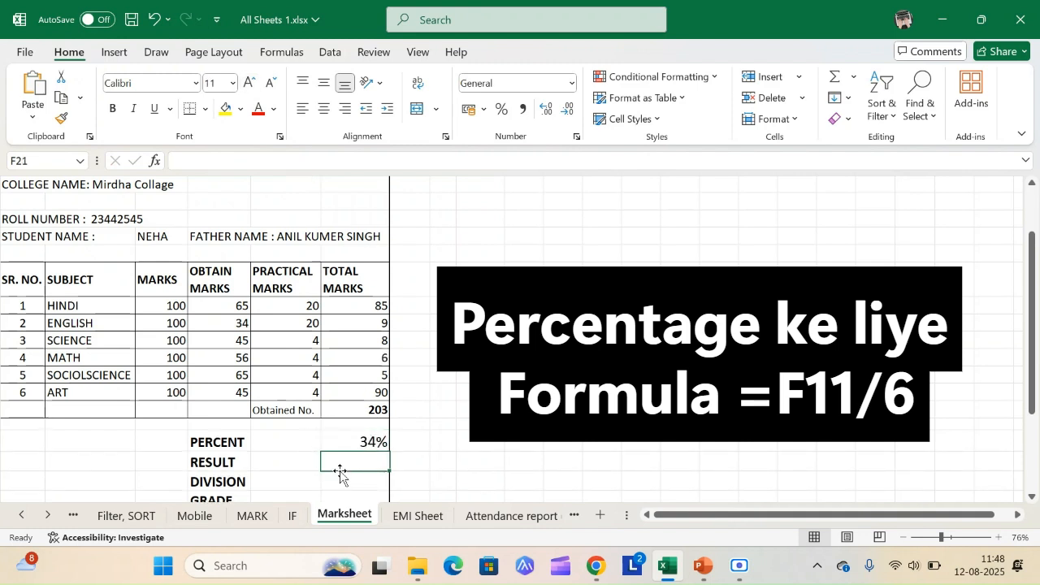
pyautogui.press('Up')
pyautogui.press('Up')
pyautogui.press('Up')
pyautogui.press('Up')
pyautogui.press('Up')
pyautogui.press('Up')
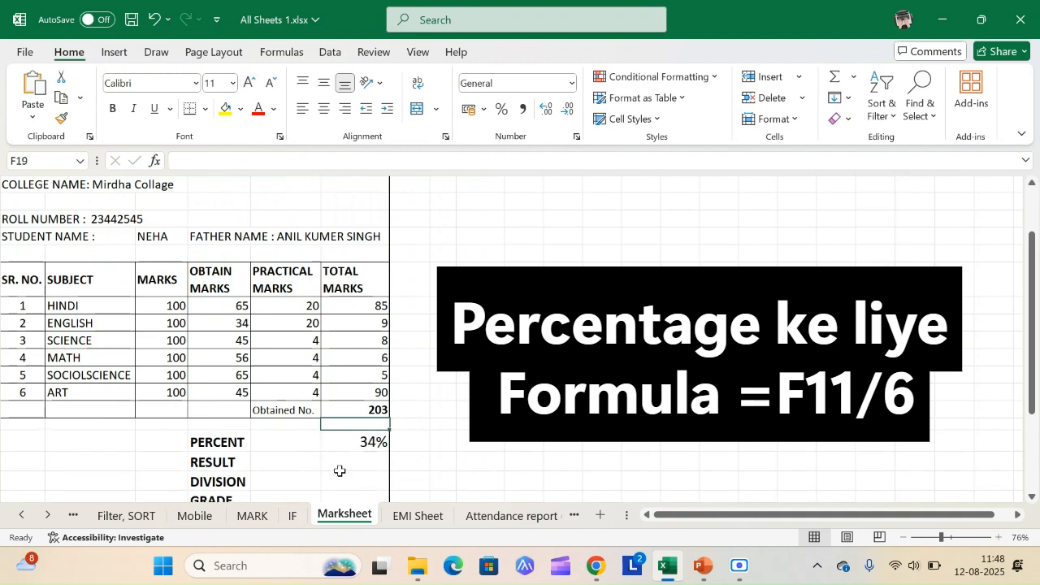
pyautogui.press('Left')
pyautogui.press('Up')
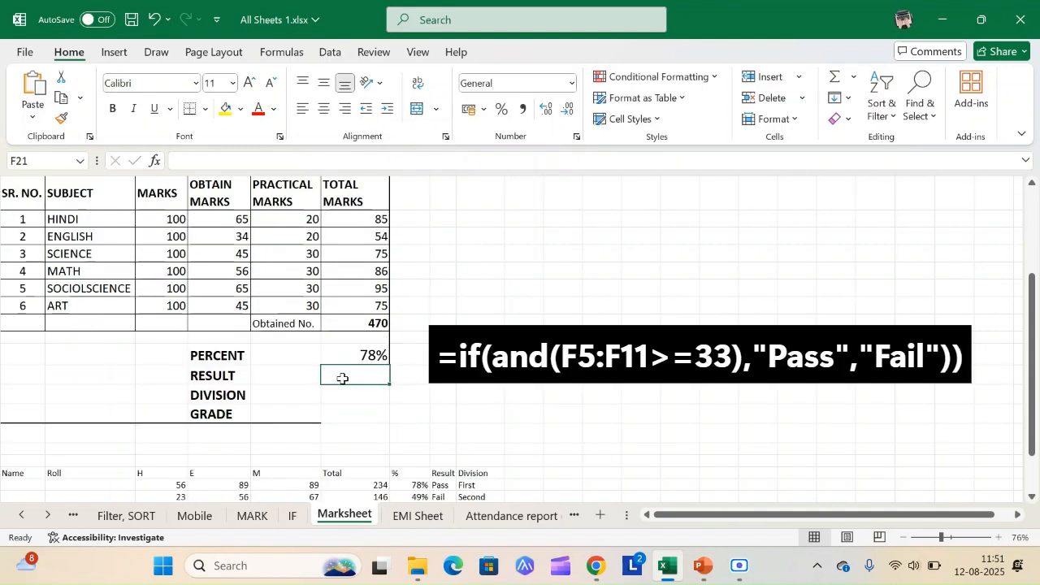
# Step: Begin an IF formula in the RESULT cell F21 with the logical test and(F12:F17>=33)
pyautogui.write('=if')
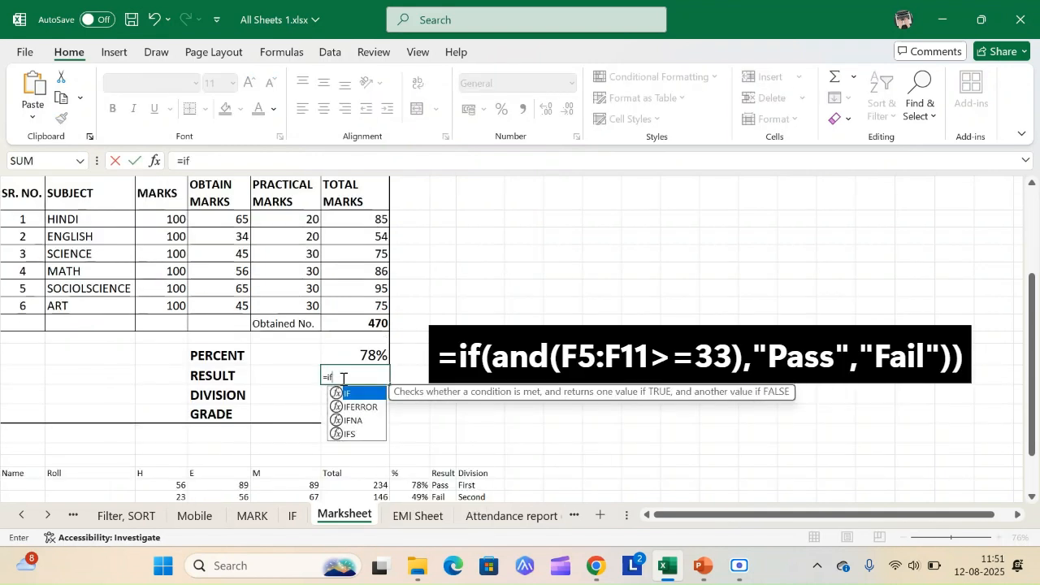
pyautogui.write('(and')
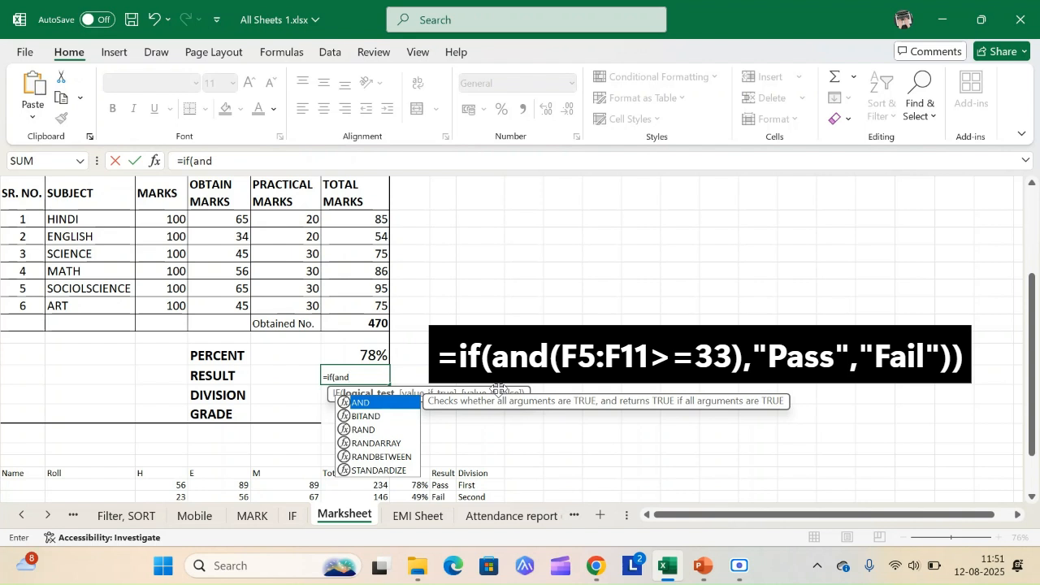
pyautogui.write('(')
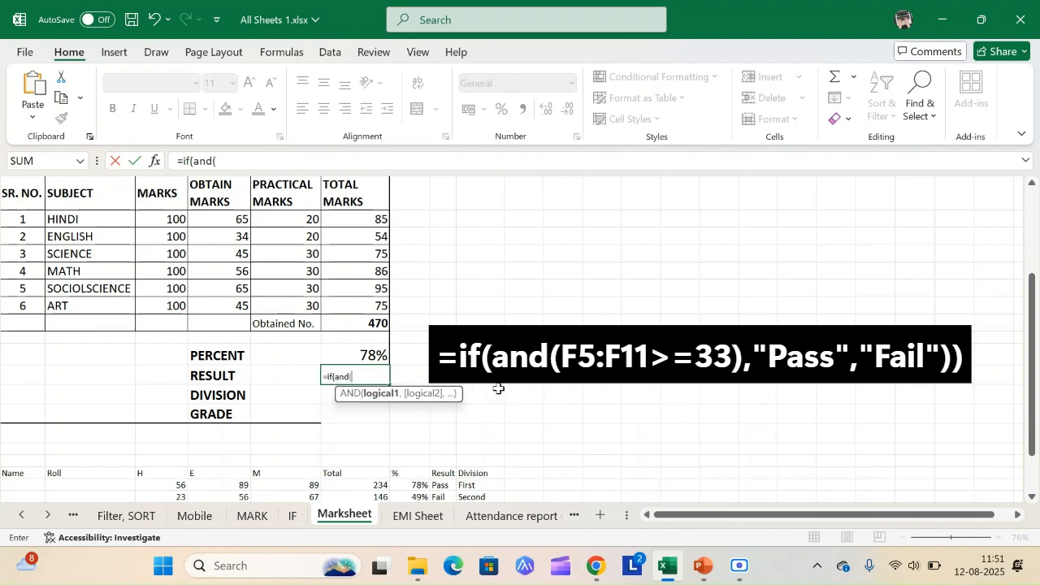
pyautogui.moveTo(343, 218); pyautogui.dragTo(359, 303)
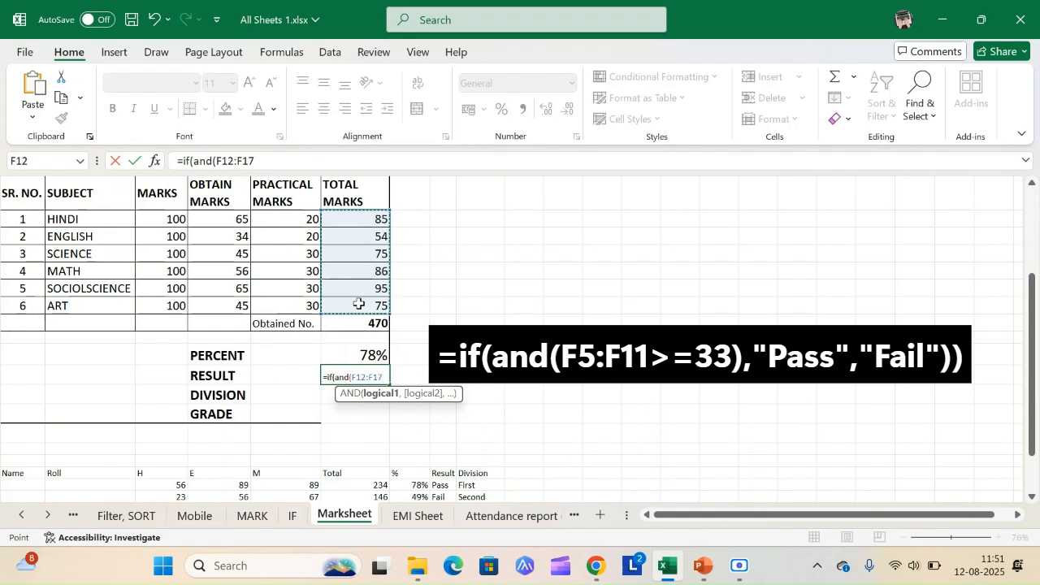
pyautogui.write('>=33,')
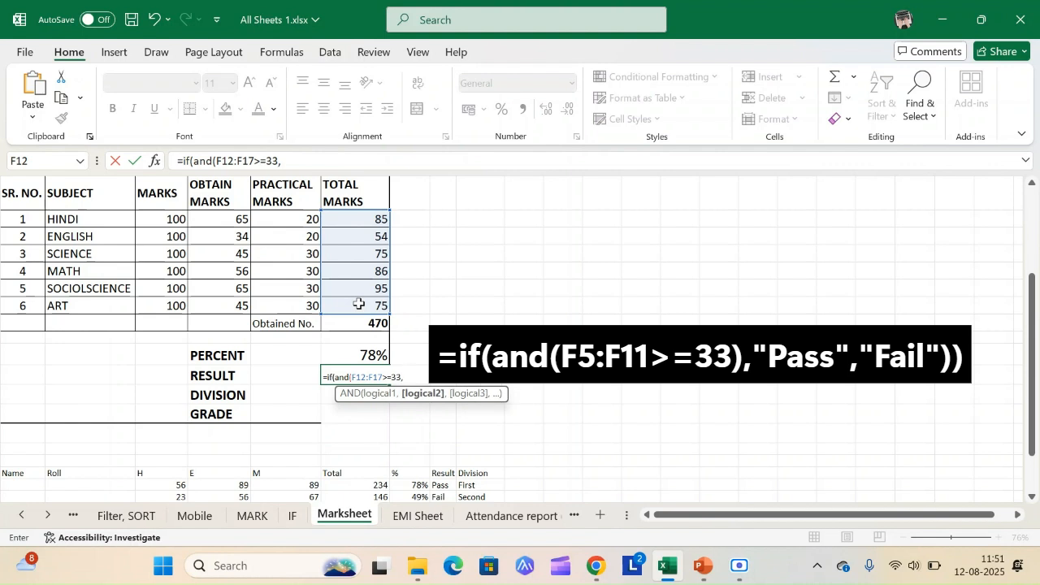
pyautogui.press('BackSpace')
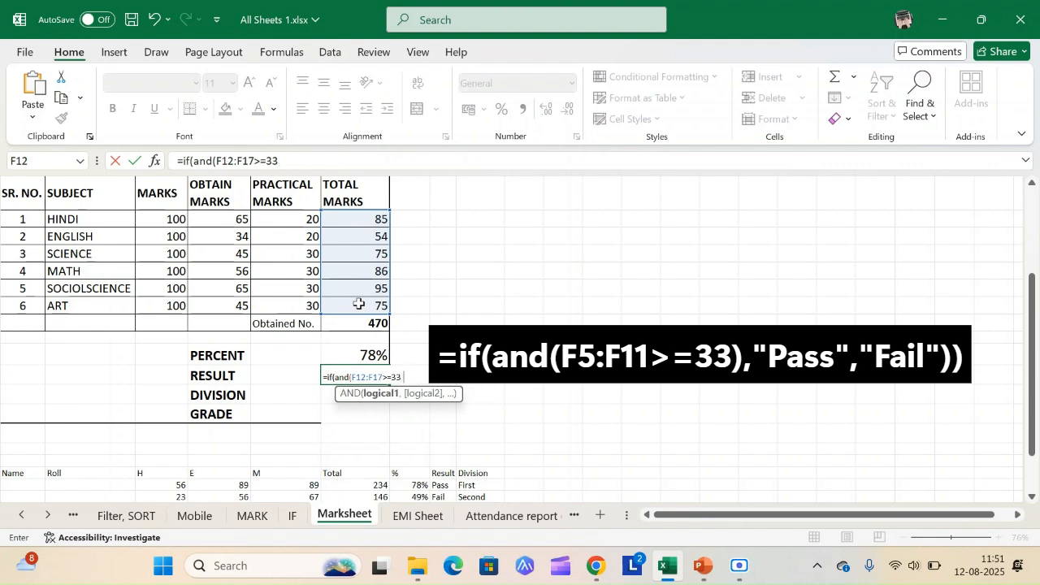
pyautogui.write(')')
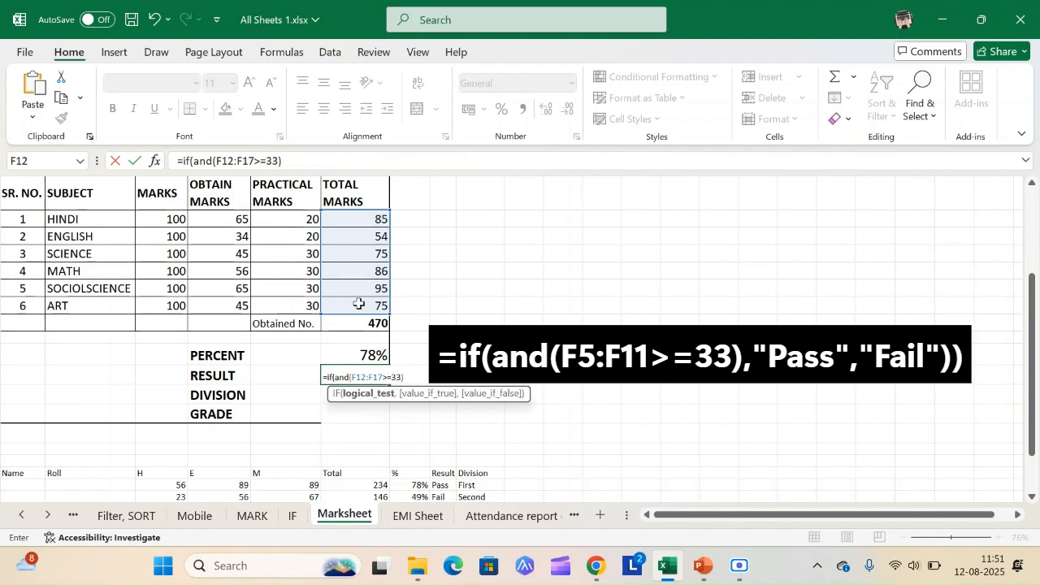
pyautogui.write(',')
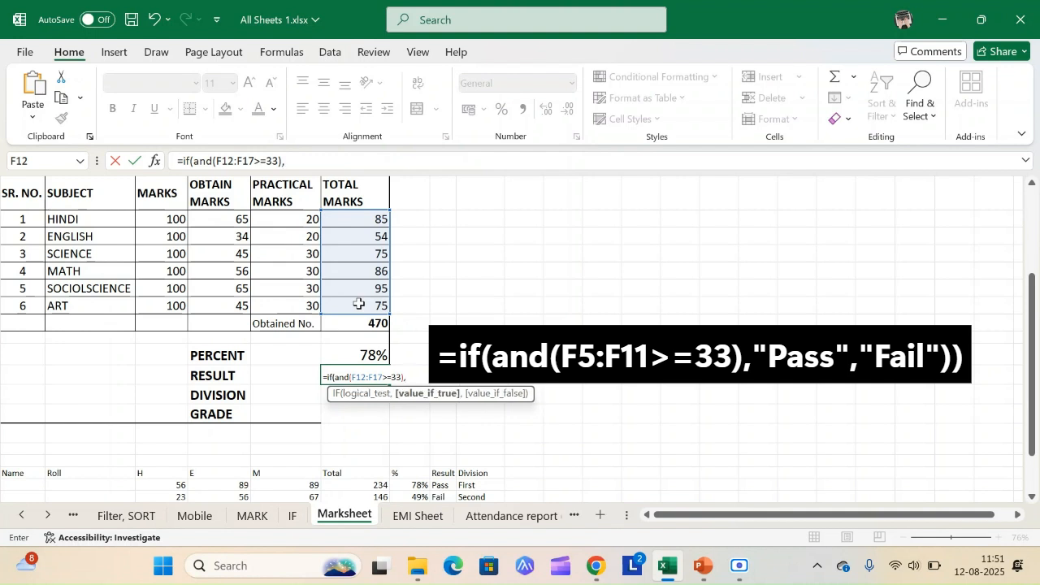
pyautogui.write('"Pass","Fail')
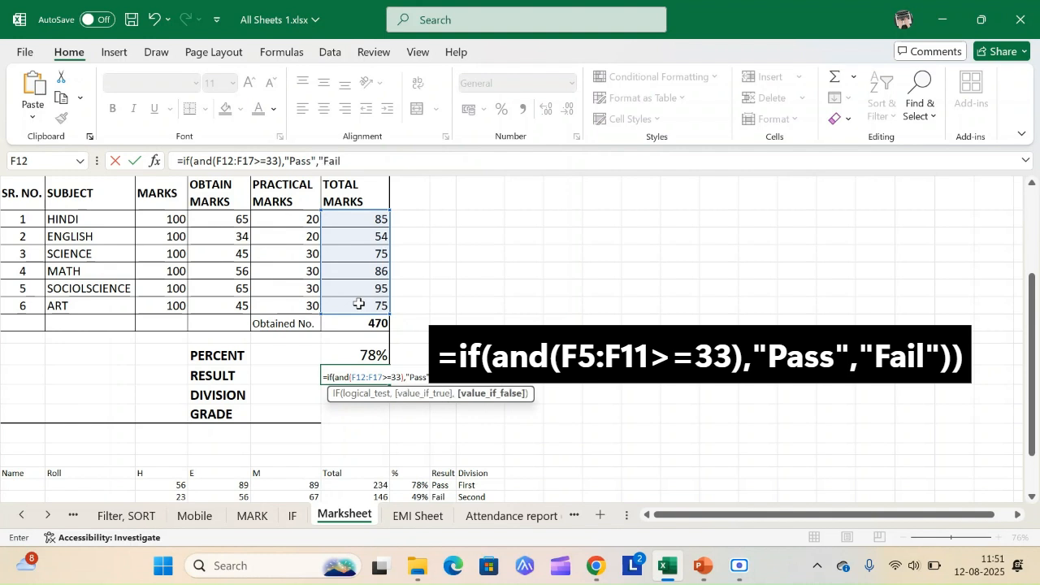
pyautogui.write('")')
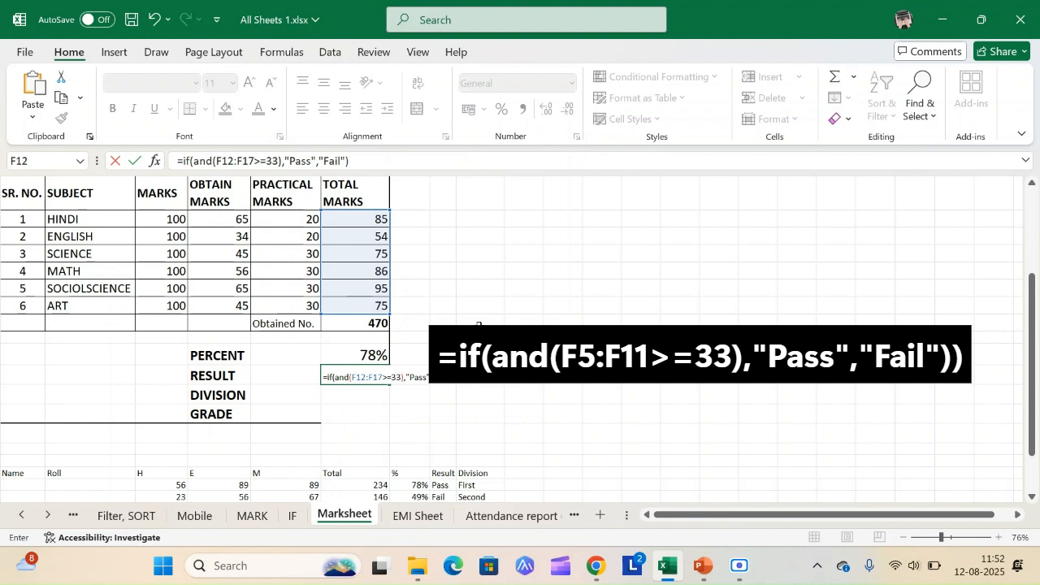
# Step: Complete the RESULT formula with "Pass" as the true value and "Fail" as the false value
pyautogui.click(999, 538)
pyautogui.click(1000, 538)
pyautogui.click(999, 538)
pyautogui.click(1000, 538)
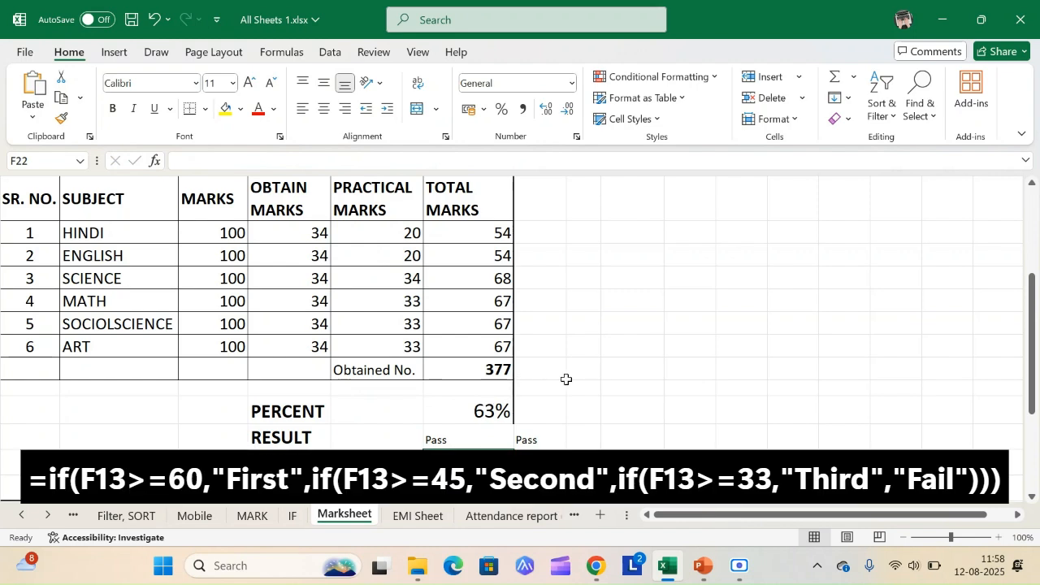
# Step: Begin an IF formula in the DIVISION cell F22 that returns "First" when F20>=60
pyautogui.keyDown('ctrl'); pyautogui.scroll(9, 564, 378); pyautogui.keyUp('ctrl')
pyautogui.scroll(-1, 573, 359)
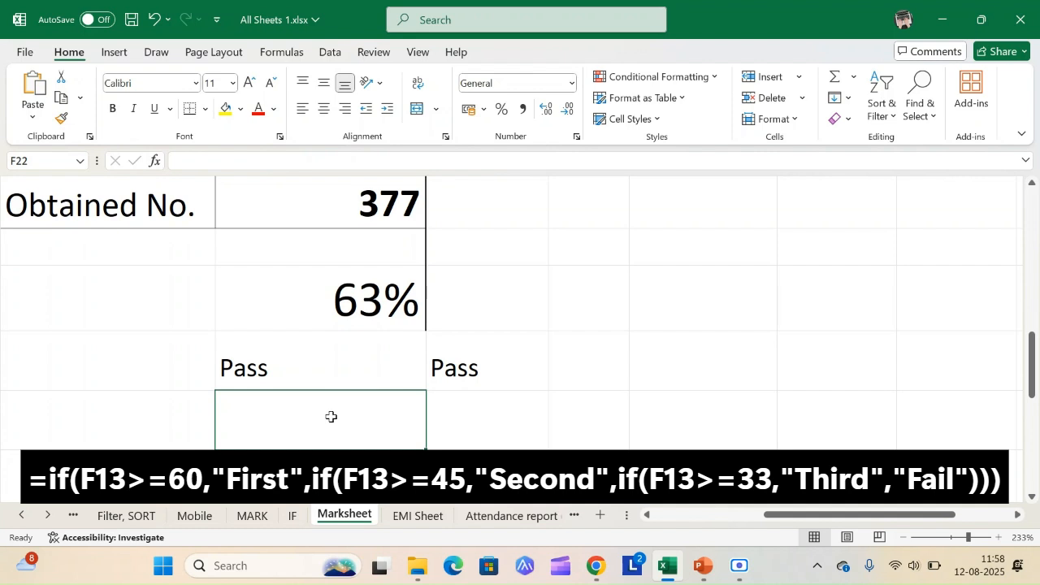
pyautogui.write('=if(')
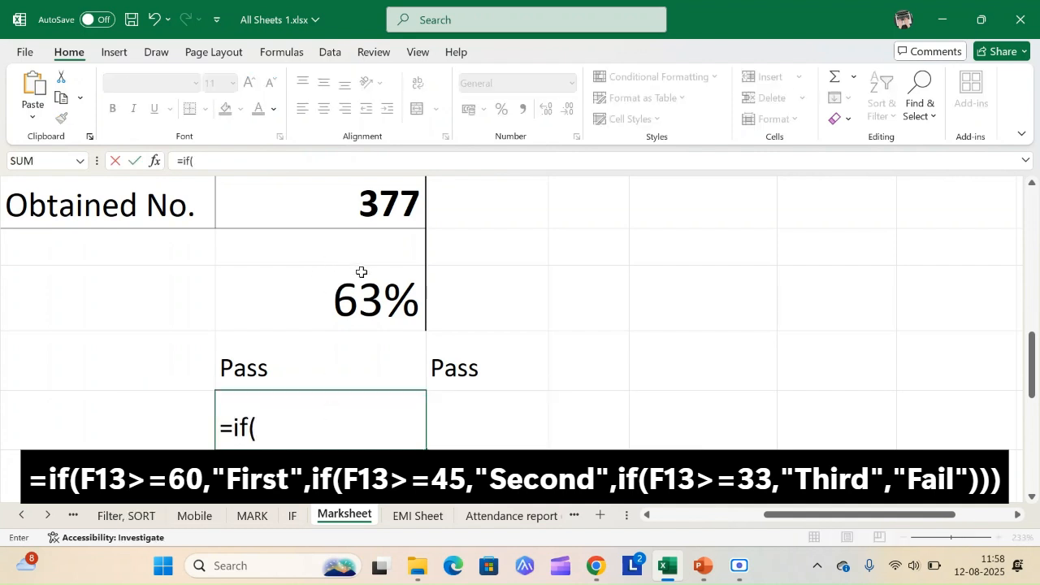
pyautogui.click(362, 297)
pyautogui.write('>=60')
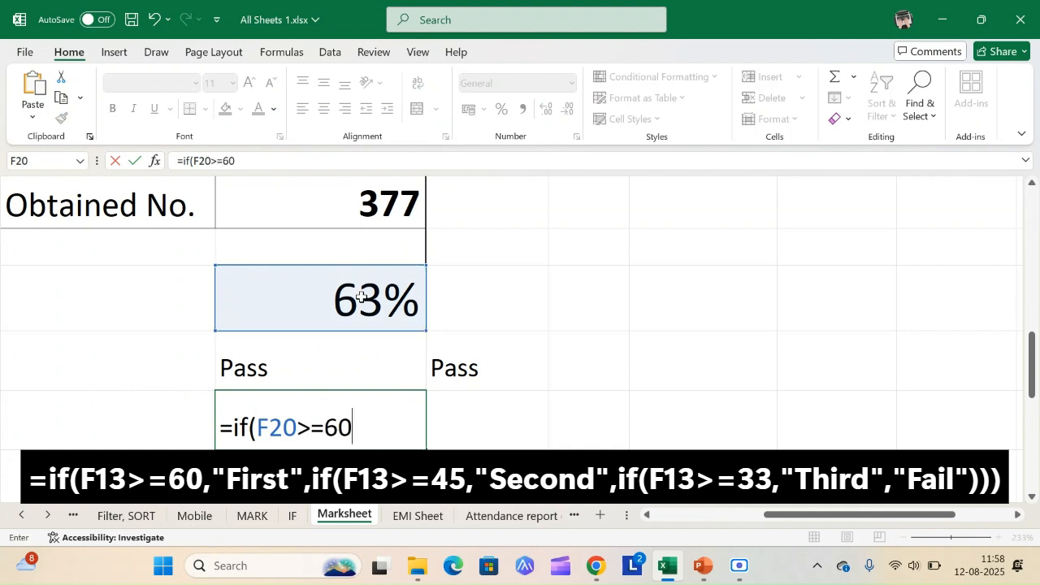
pyautogui.write(',"Cirst')
pyautogui.press('BackSpace')
pyautogui.press('BackSpace')
pyautogui.press('BackSpace')
pyautogui.press('BackSpace')
pyautogui.press('BackSpace')
pyautogui.write('First')
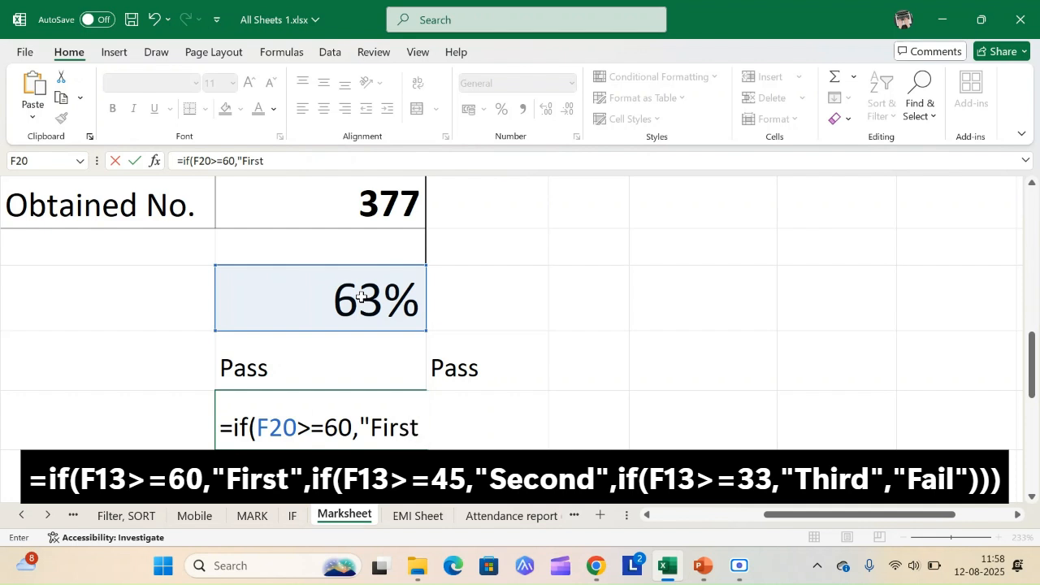
pyautogui.write('",if(')
# Step: Add a nested IF to the division formula that returns "Second" when F20>45
pyautogui.click(363, 309)
pyautogui.write('>')
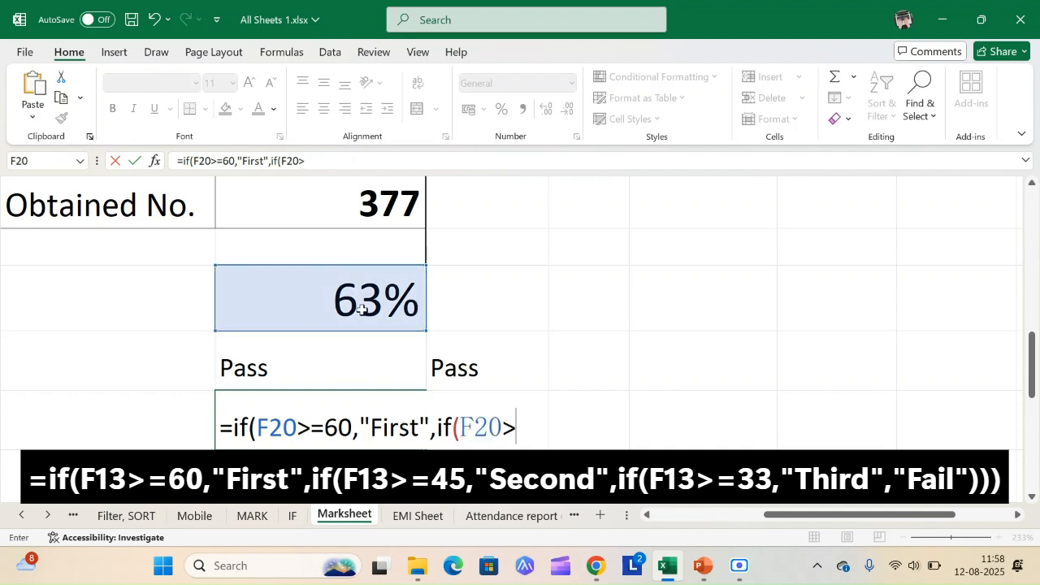
pyautogui.write('45,"Second"')
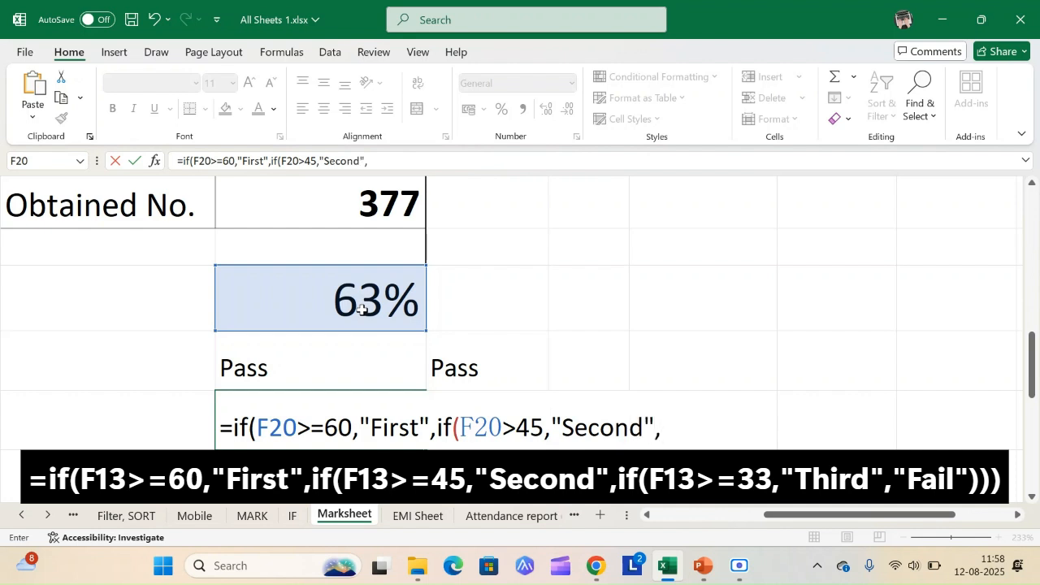
pyautogui.write(',if(')
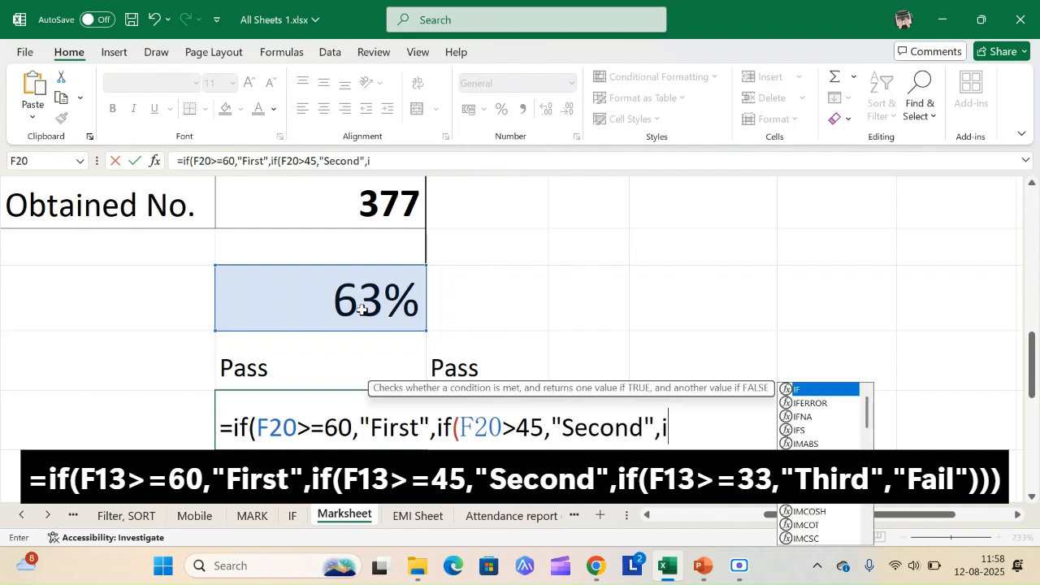
# Step: Add another nested IF returning "Third" when F20>=33, otherwise Fail", and close all three brackets
pyautogui.click(363, 309)
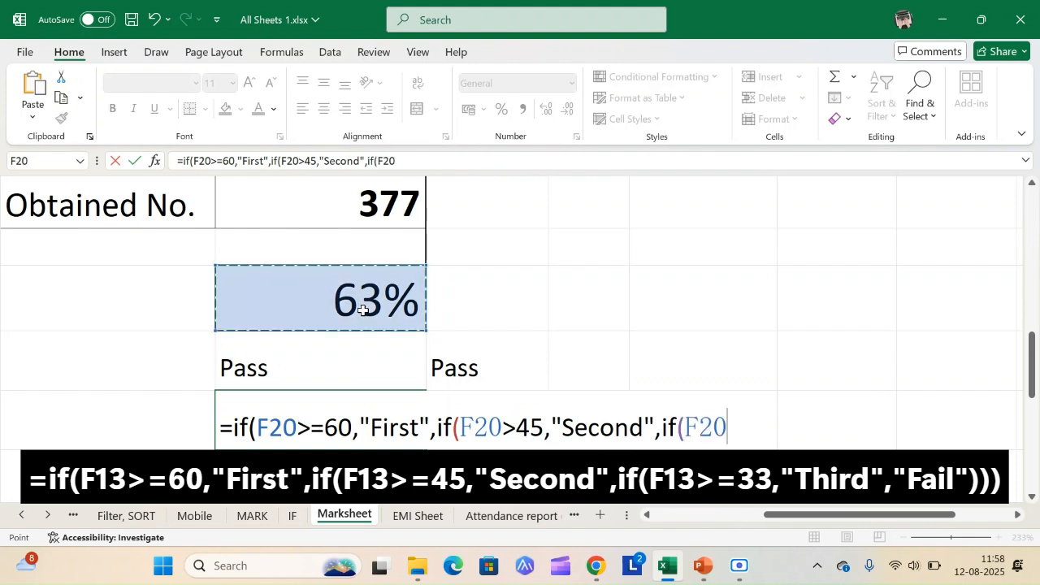
pyautogui.write('>=33')
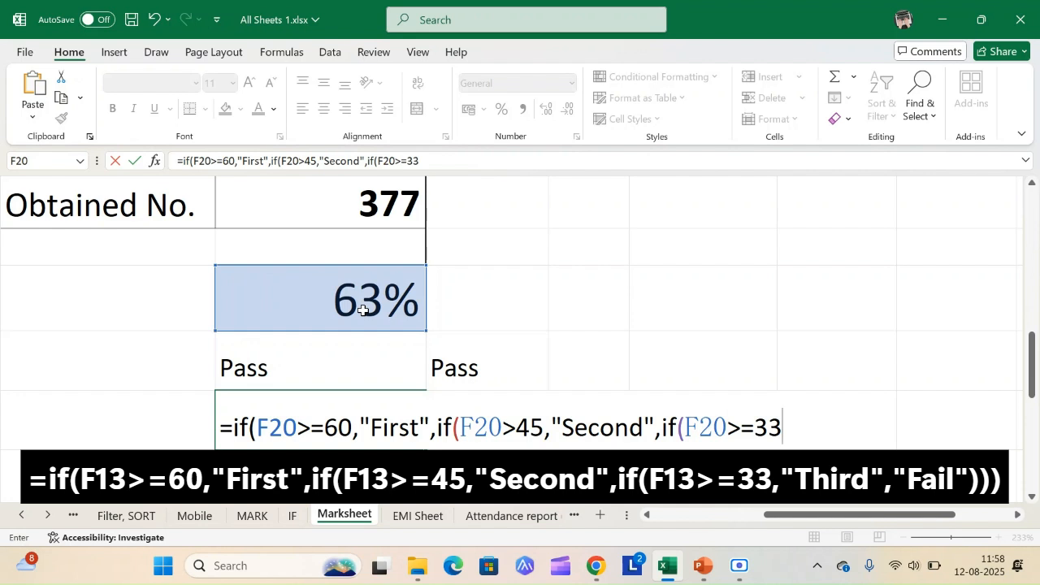
pyautogui.write(',"Third",Fail"')
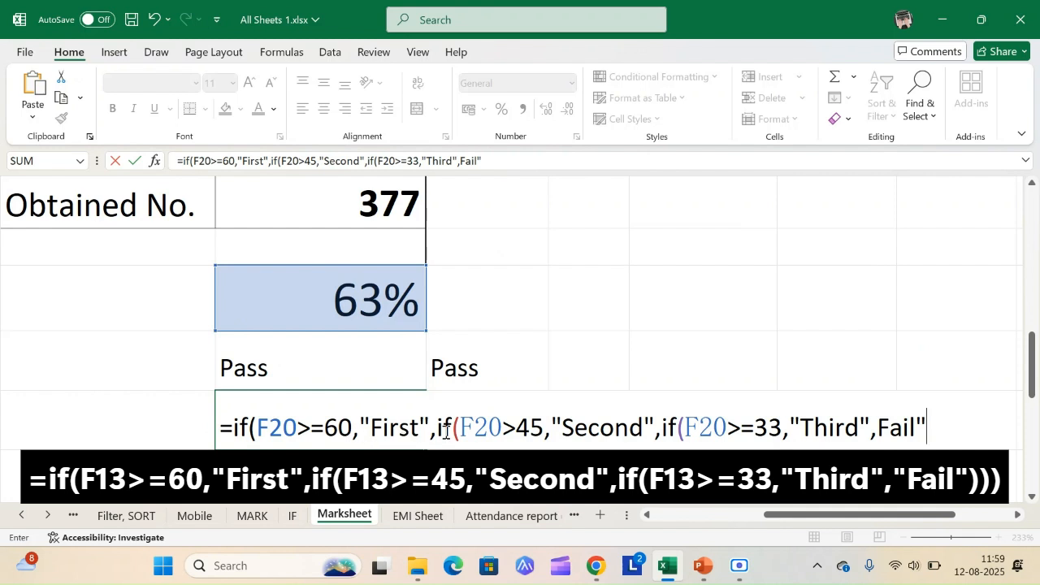
pyautogui.write(')))')
# Step: Correct the division formula in F22 by adding the missing opening quotation mark before Fail, and enter it
pyautogui.press('Return')
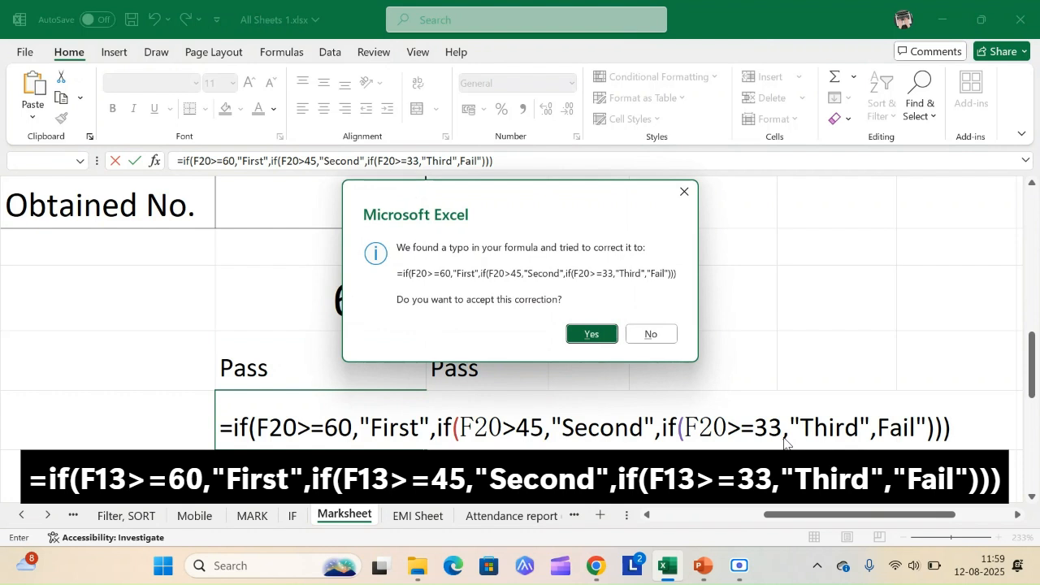
pyautogui.click(648, 335)
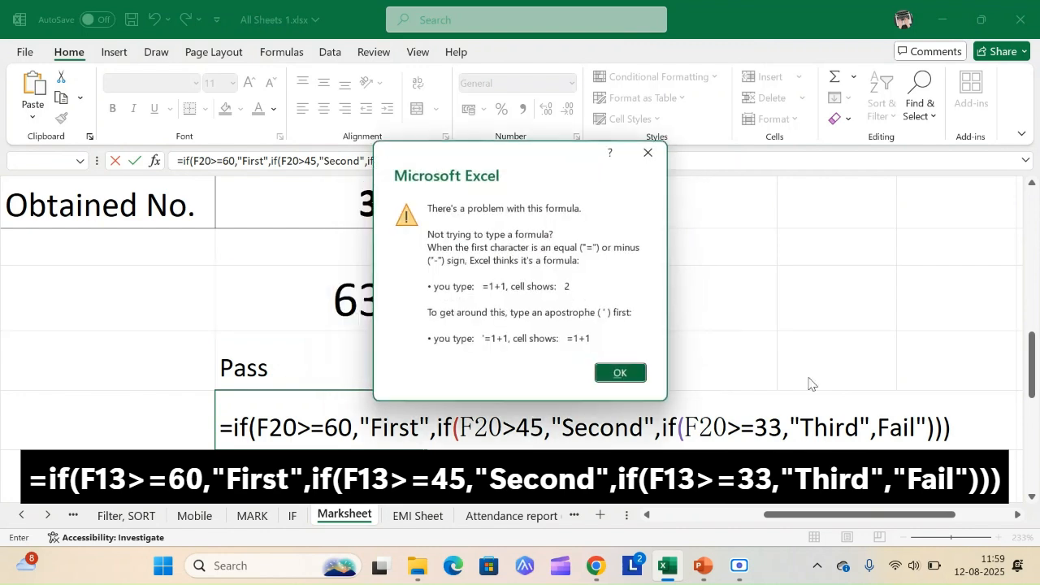
pyautogui.click(620, 373)
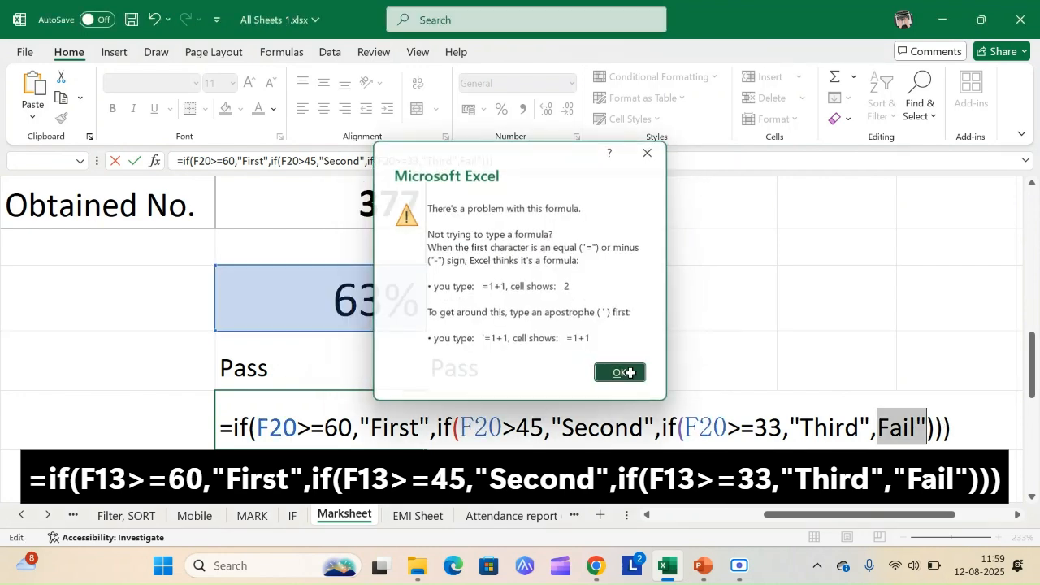
pyautogui.click(878, 431)
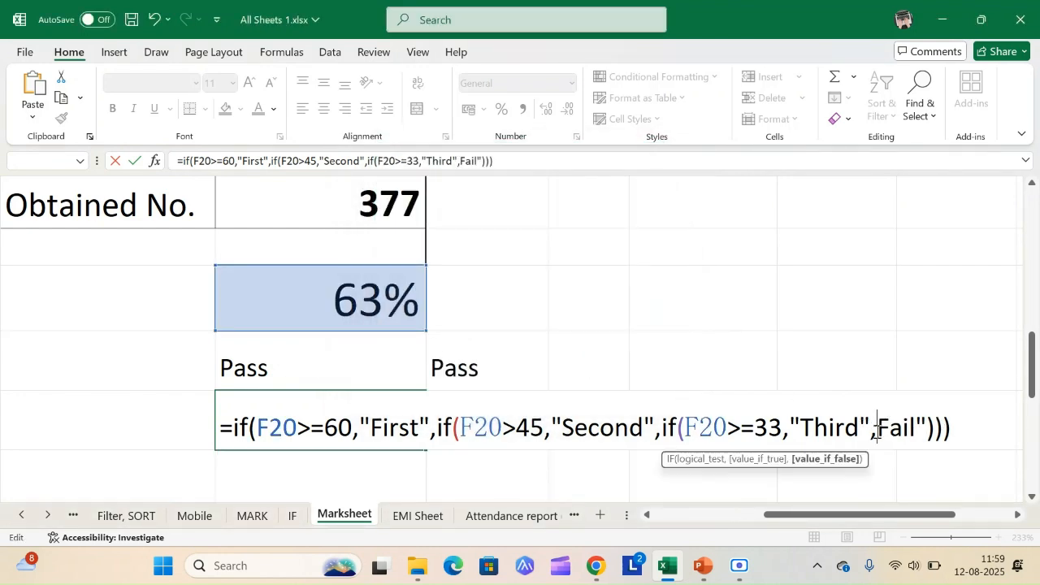
pyautogui.write('"')
pyautogui.press('Return')
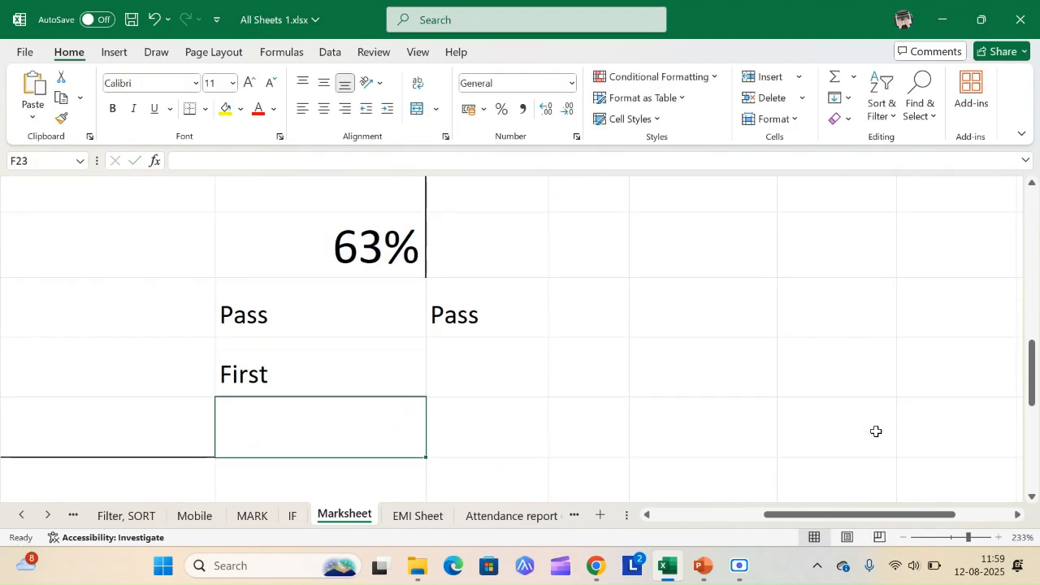
pyautogui.press('Up')
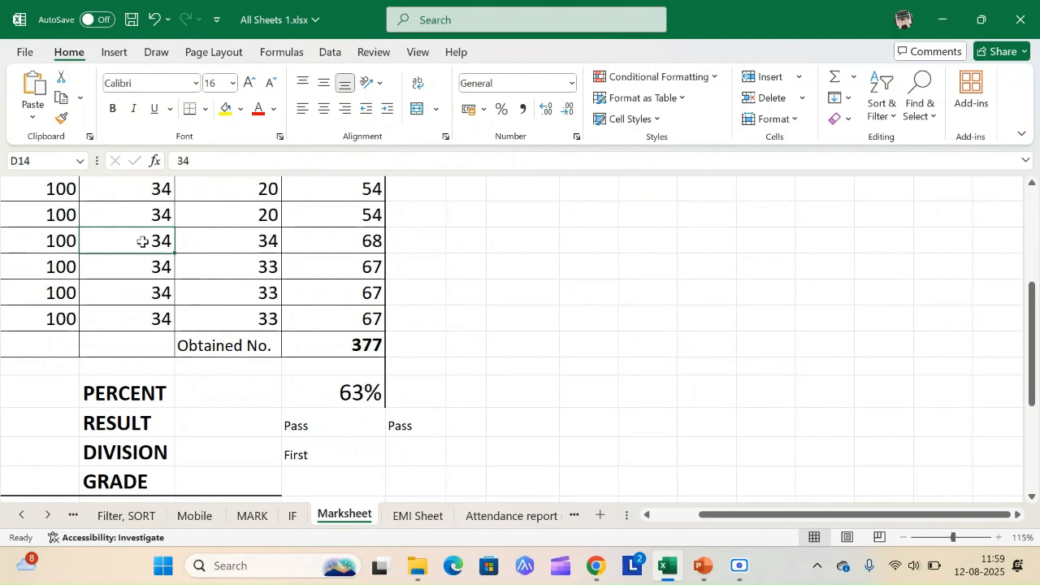
# Step: Set the obtained marks in D14 to 3, then undo and redo the change to test the division formula
pyautogui.write('3')
pyautogui.press('Tab')
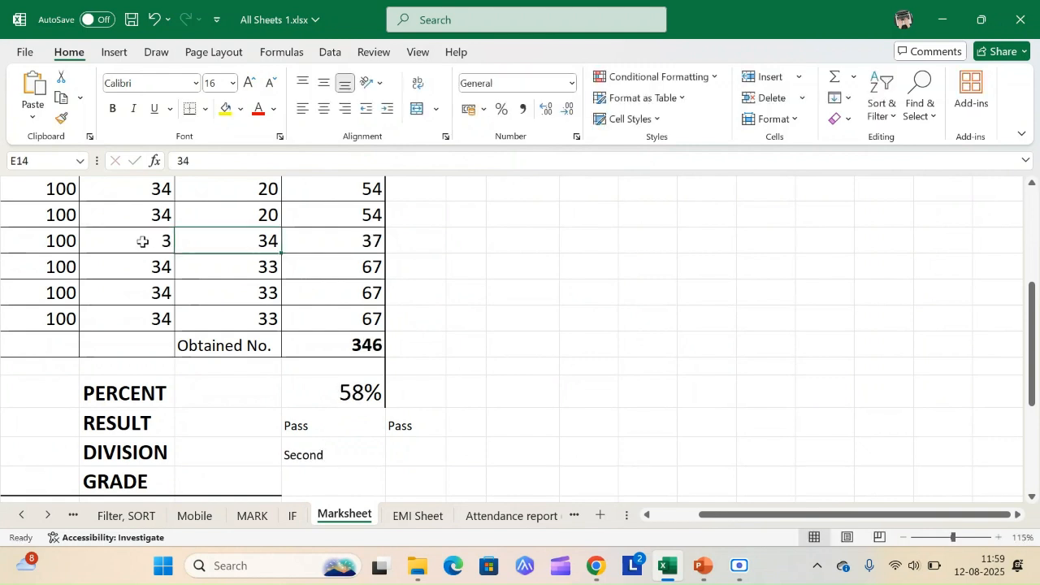
pyautogui.hotkey('ctrl', 'z')
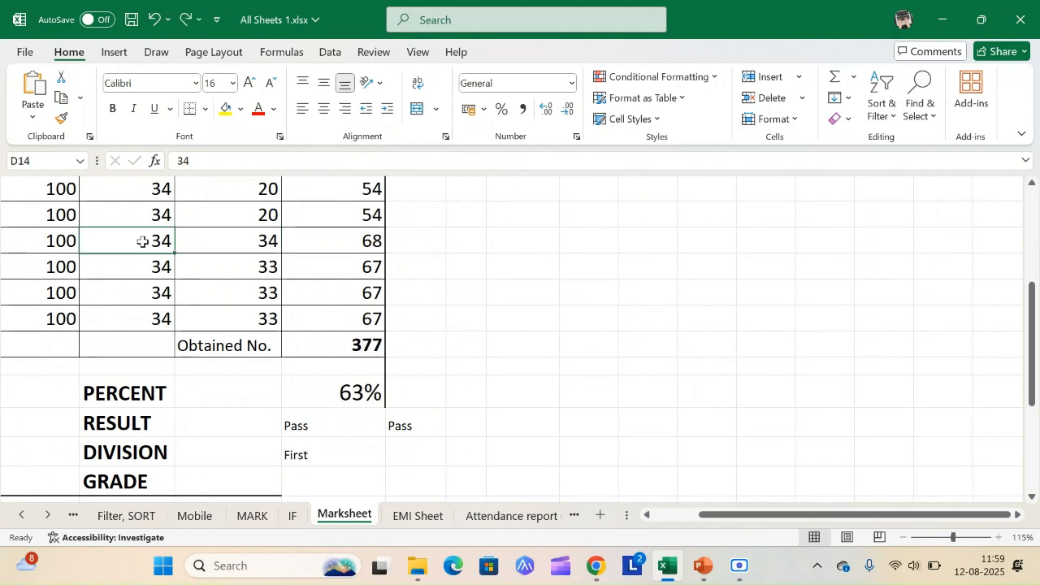
pyautogui.keyDown('ctrl'); pyautogui.scroll(8, 142, 241); pyautogui.keyUp('ctrl')
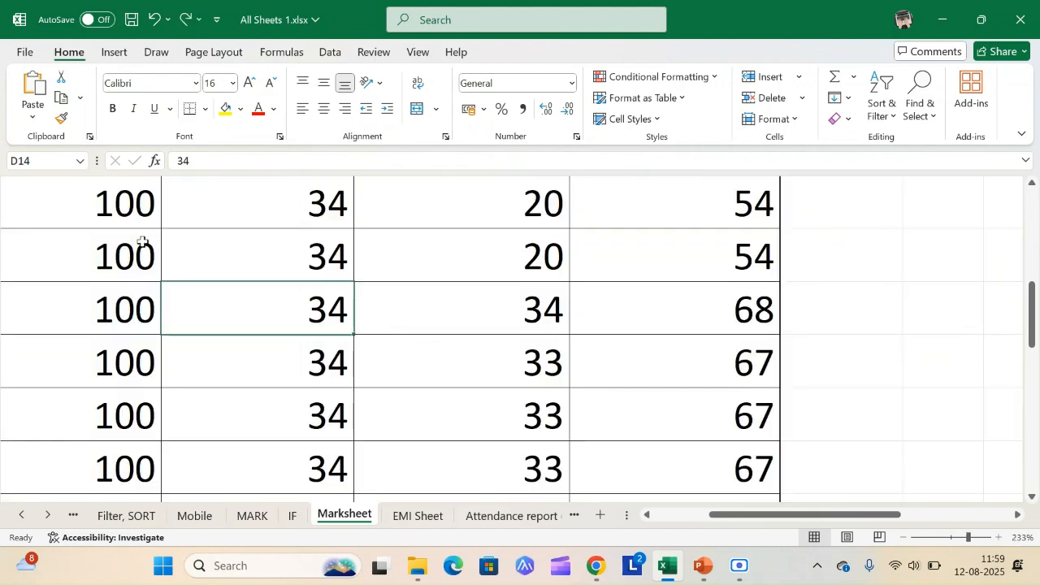
pyautogui.keyDown('ctrl'); pyautogui.scroll(-8, 143, 242); pyautogui.keyUp('ctrl')
pyautogui.hotkey('ctrl', 'y')
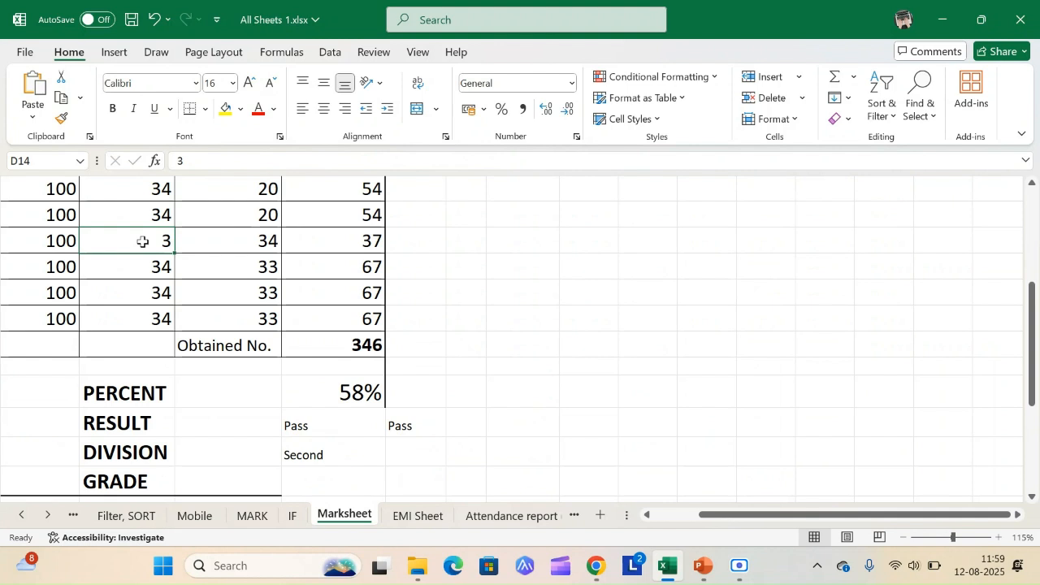
# Step: Begin an IF formula in the GRADE cell F23 that returns "A" when F20>=80
pyautogui.click(316, 319)
pyautogui.scroll(2, 313, 305)
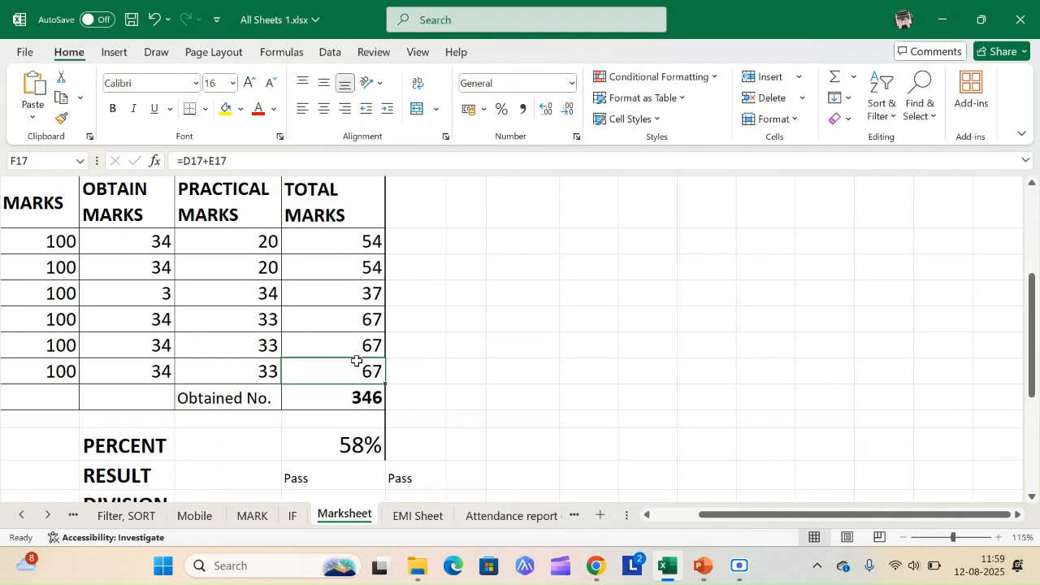
pyautogui.scroll(-2, 356, 360)
pyautogui.click(302, 403)
pyautogui.write('=i')
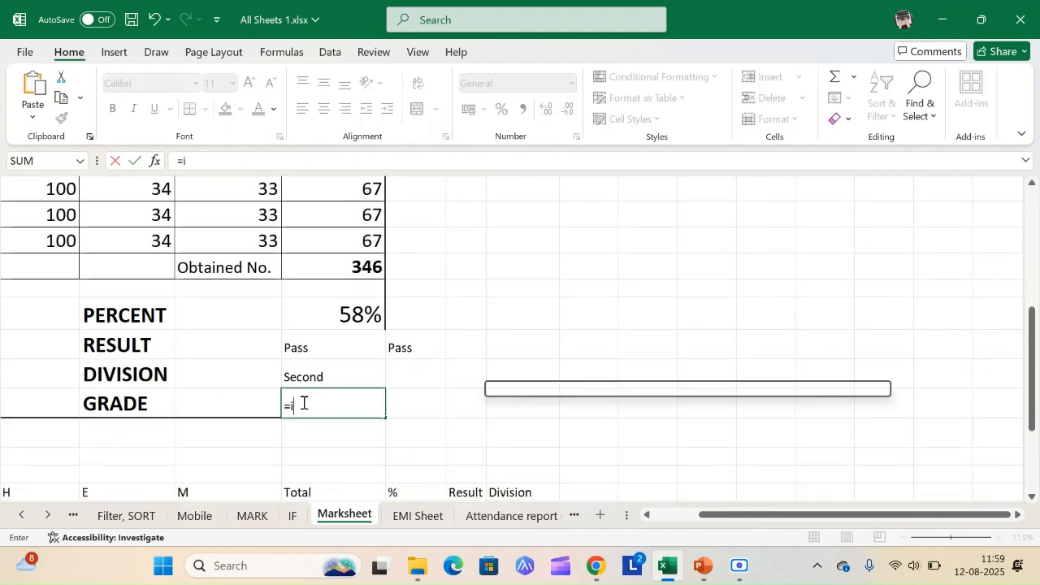
pyautogui.write('f(')
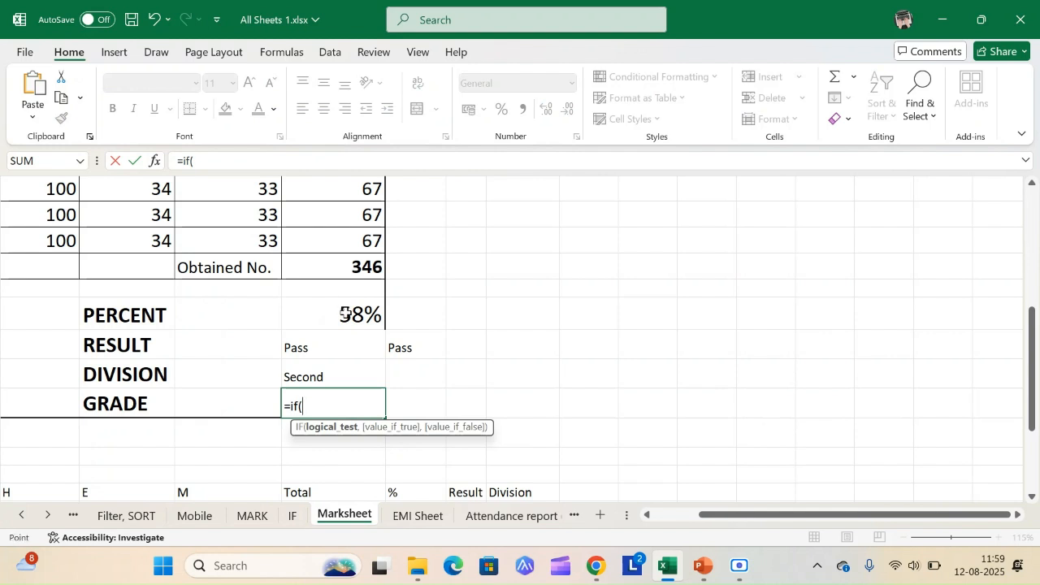
pyautogui.click(345, 314)
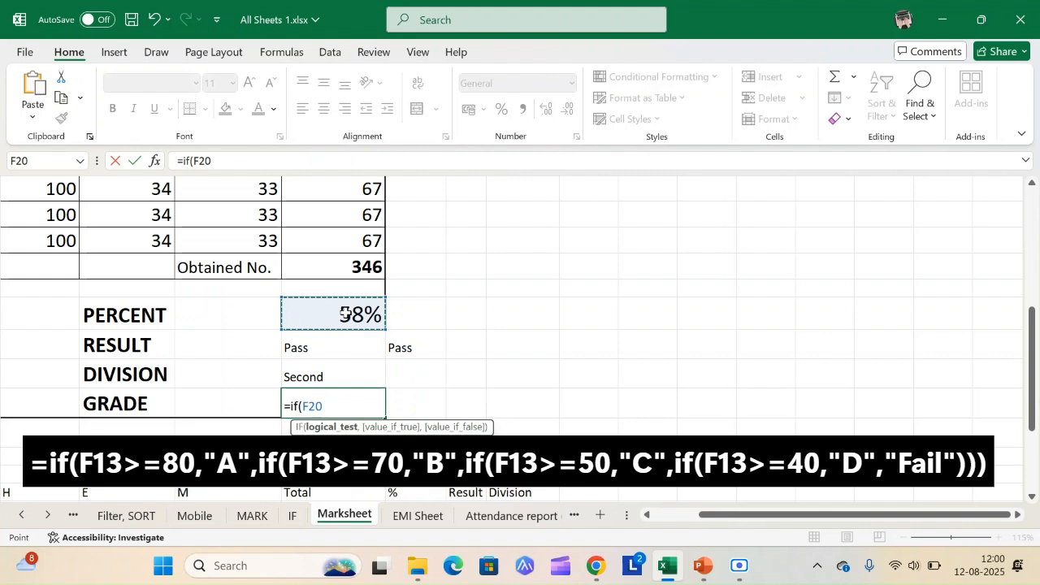
pyautogui.write('>=80')
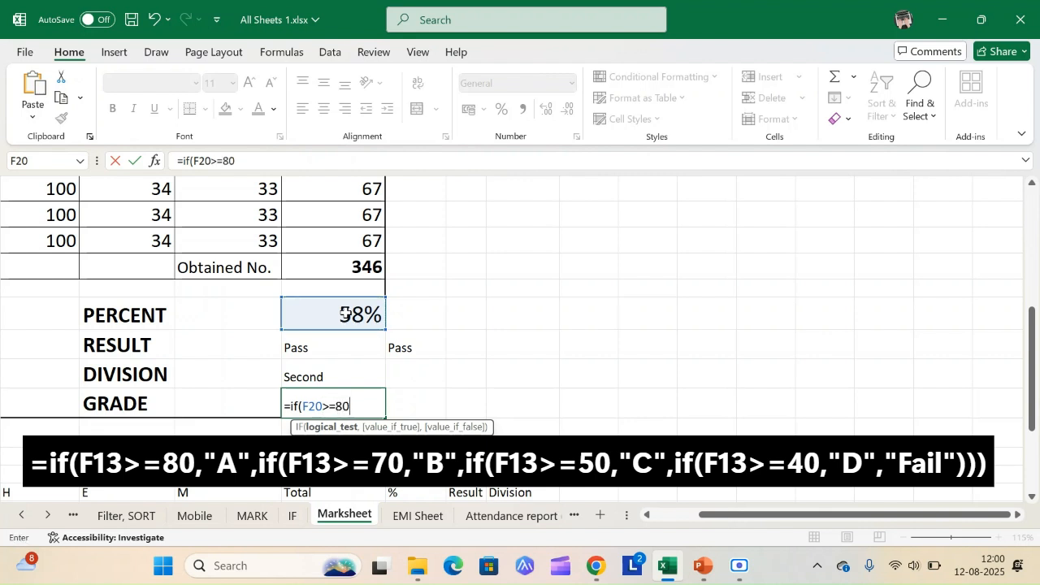
pyautogui.write(',"A",')
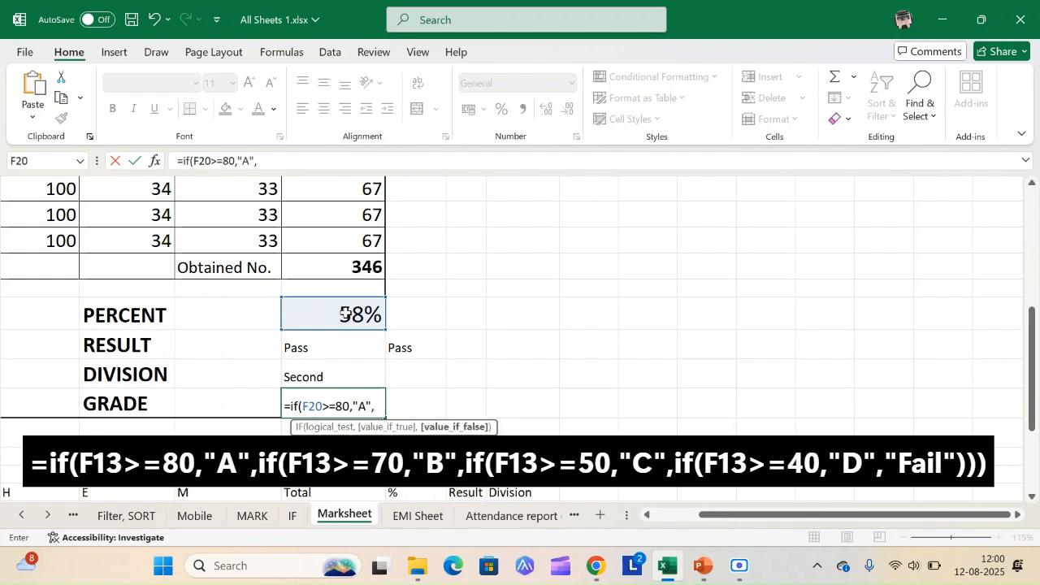
# Step: Add a nested IF to the grade formula that returns "B" when F20>=70
pyautogui.write('if')
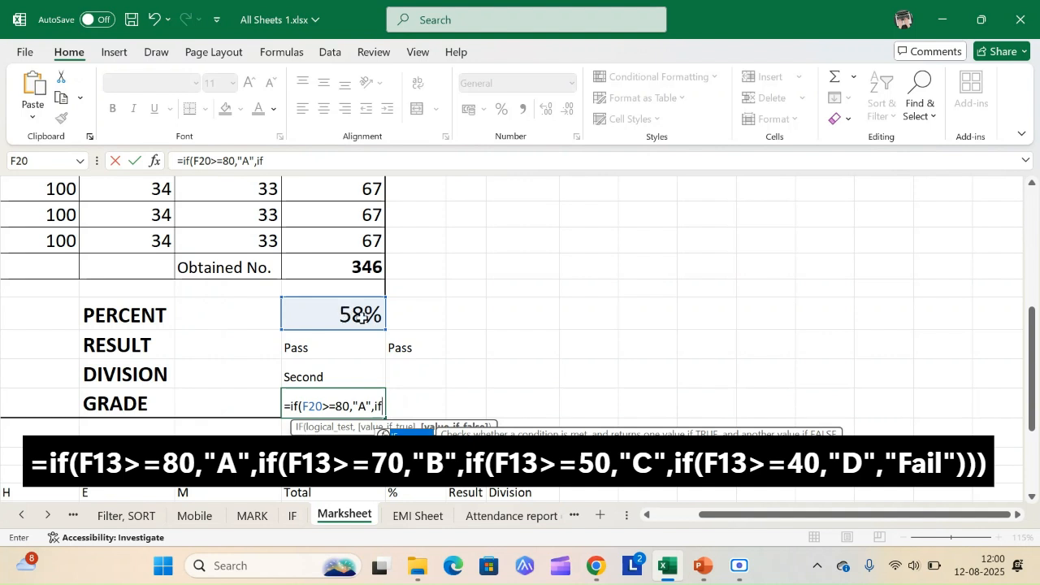
pyautogui.write('(')
pyautogui.click(362, 316)
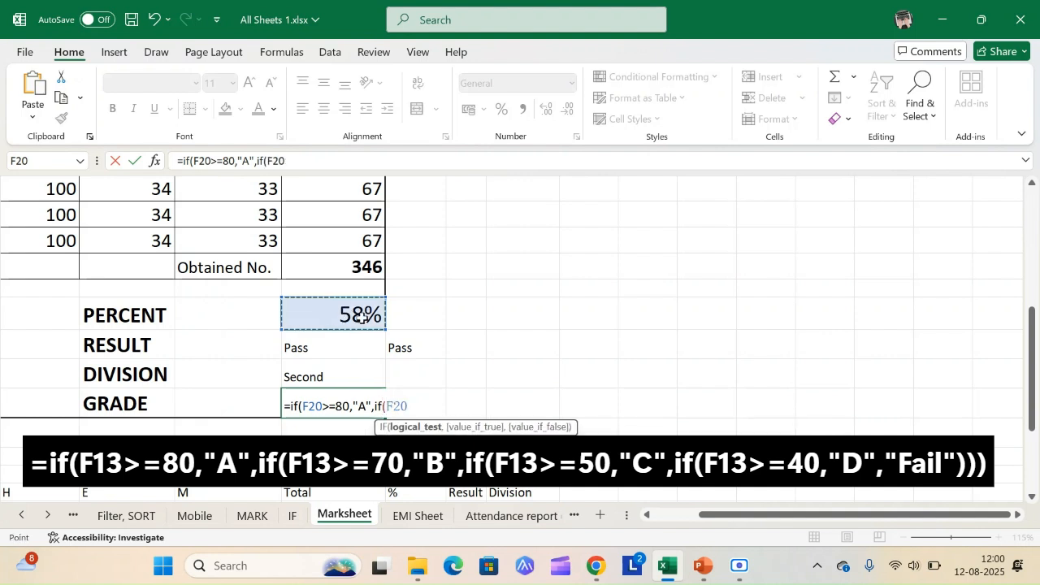
pyautogui.write('>=')
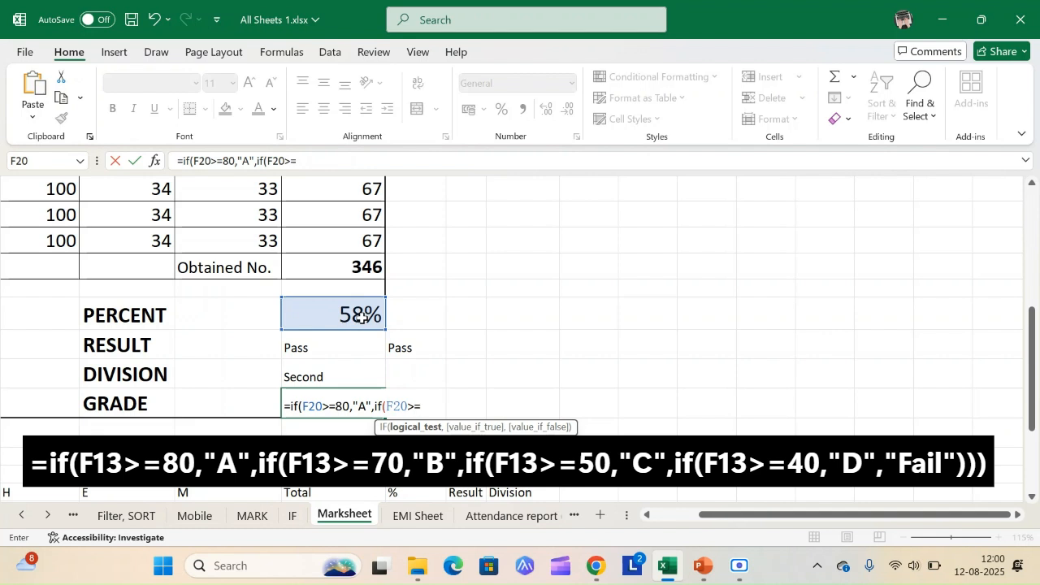
pyautogui.write('70, ')
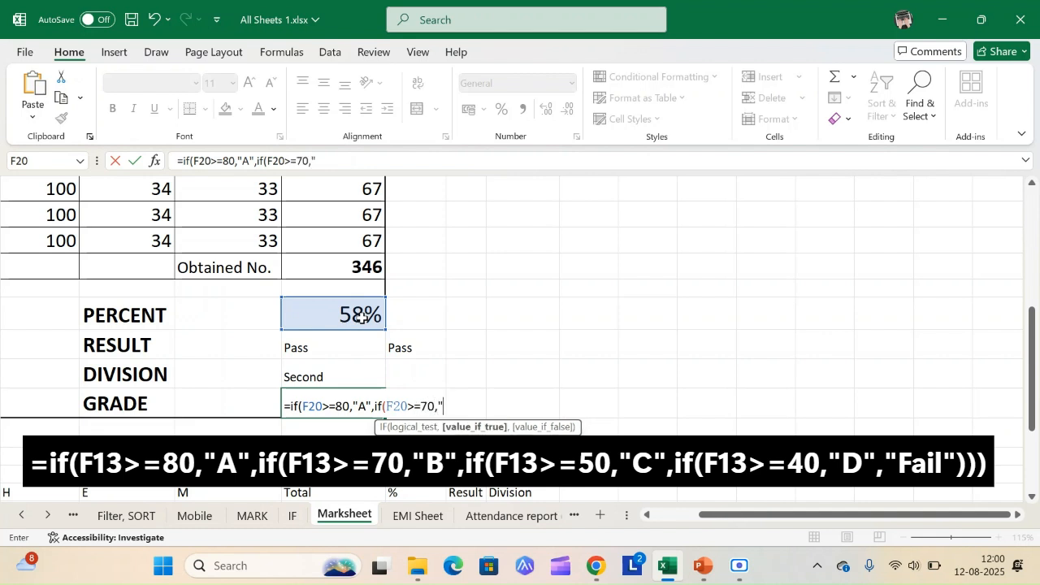
pyautogui.write('B')
pyautogui.write('",')
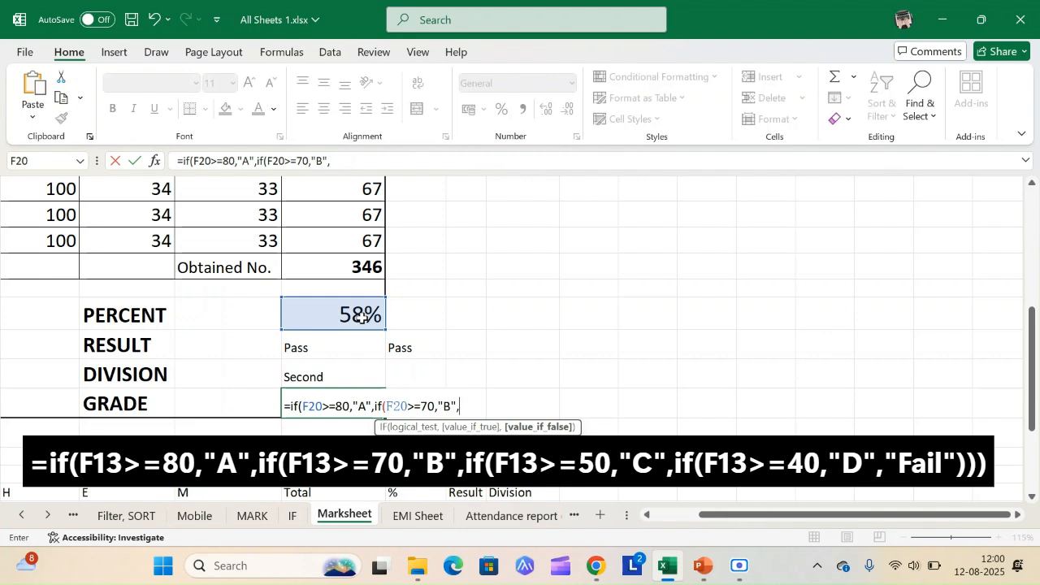
pyautogui.write('if(')
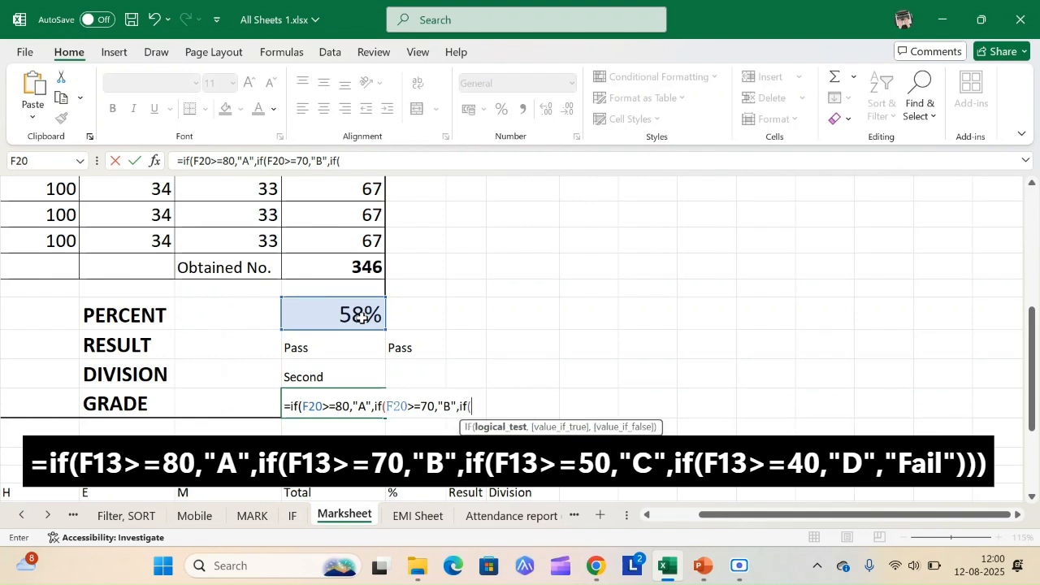
# Step: Add another nested IF to the grade formula that returns "C" when F20>=50
pyautogui.click(361, 316)
pyautogui.write('>=50,"')
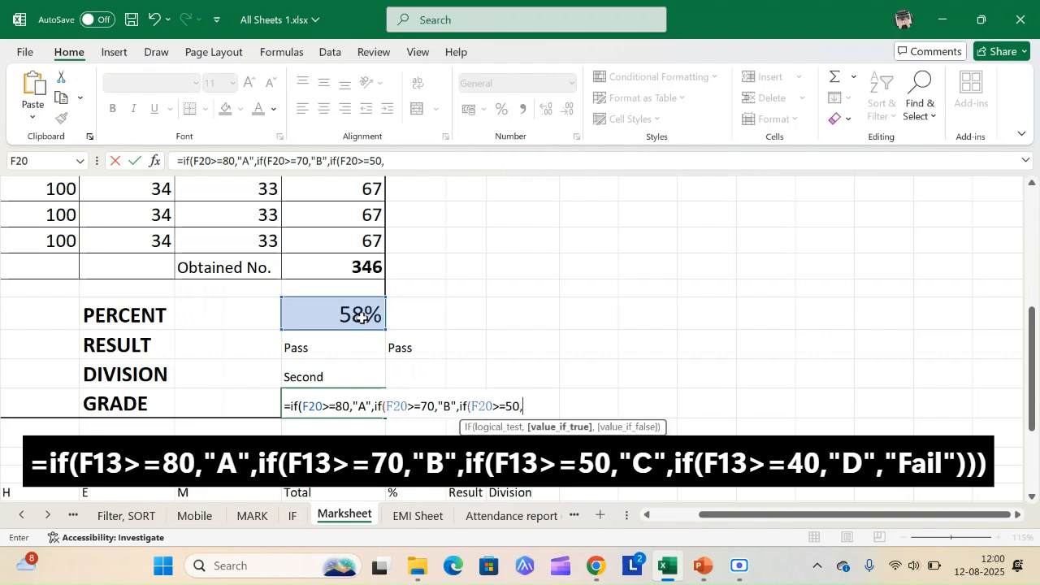
pyautogui.write('C",')
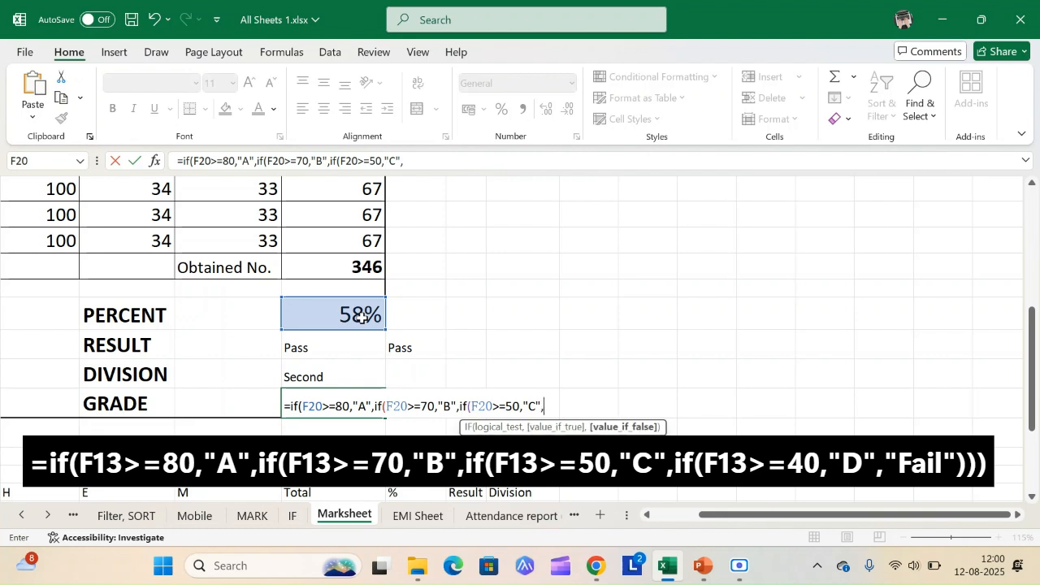
pyautogui.click(361, 317)
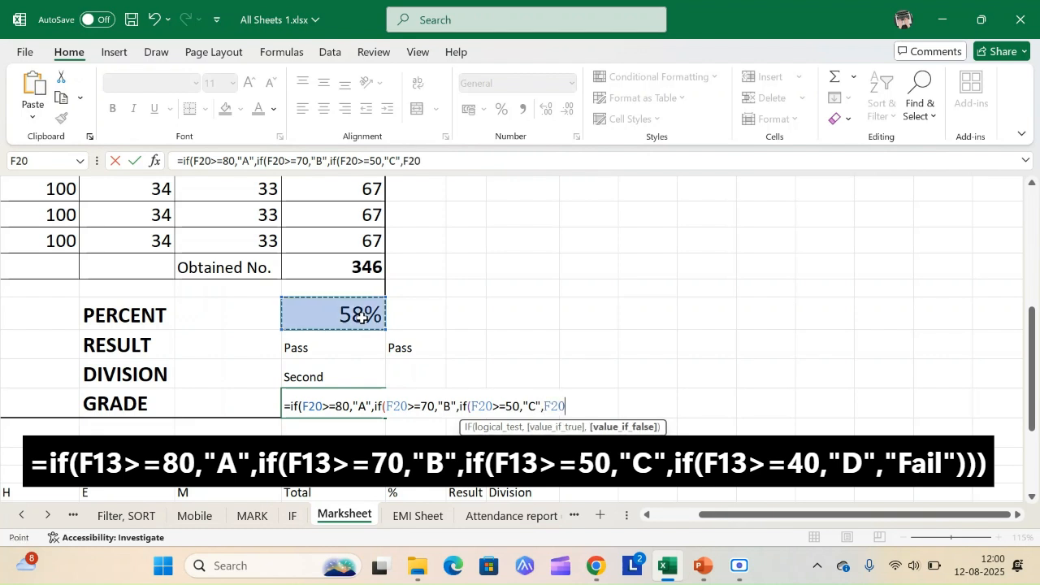
pyautogui.press('BackSpace')
pyautogui.press('BackSpace')
pyautogui.press('BackSpace')
# Step: Add a fourth IF to the grade formula that returns "D" when F20>=40
pyautogui.write('if(')
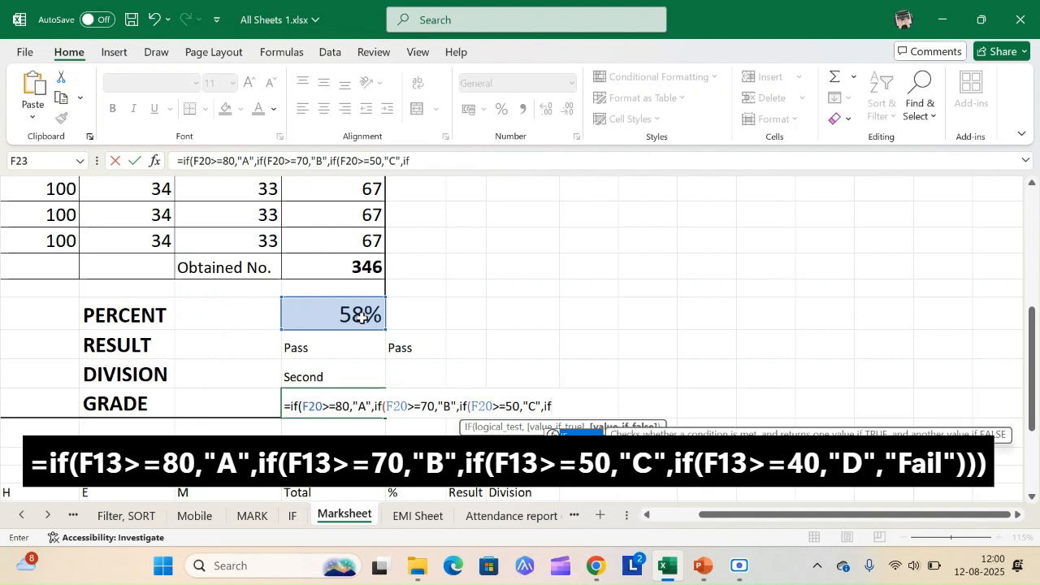
pyautogui.click(362, 317)
pyautogui.write('>')
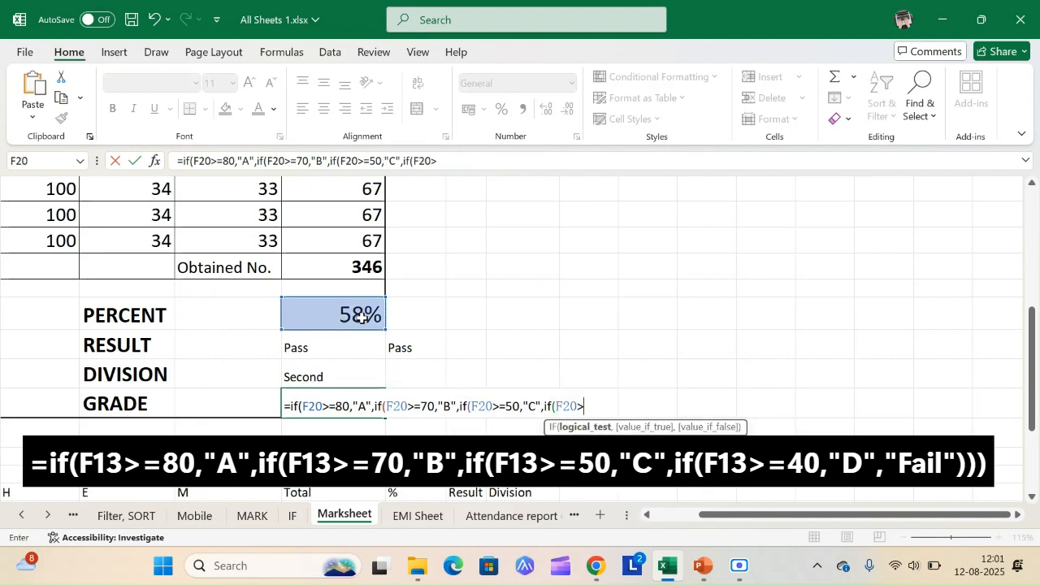
pyautogui.write('=40,')
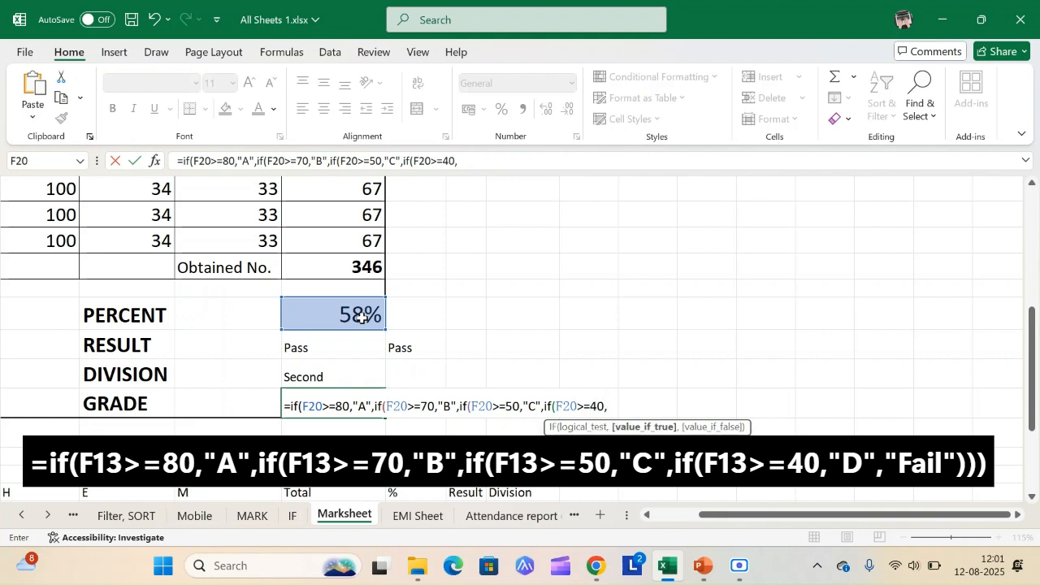
pyautogui.write('"D",')
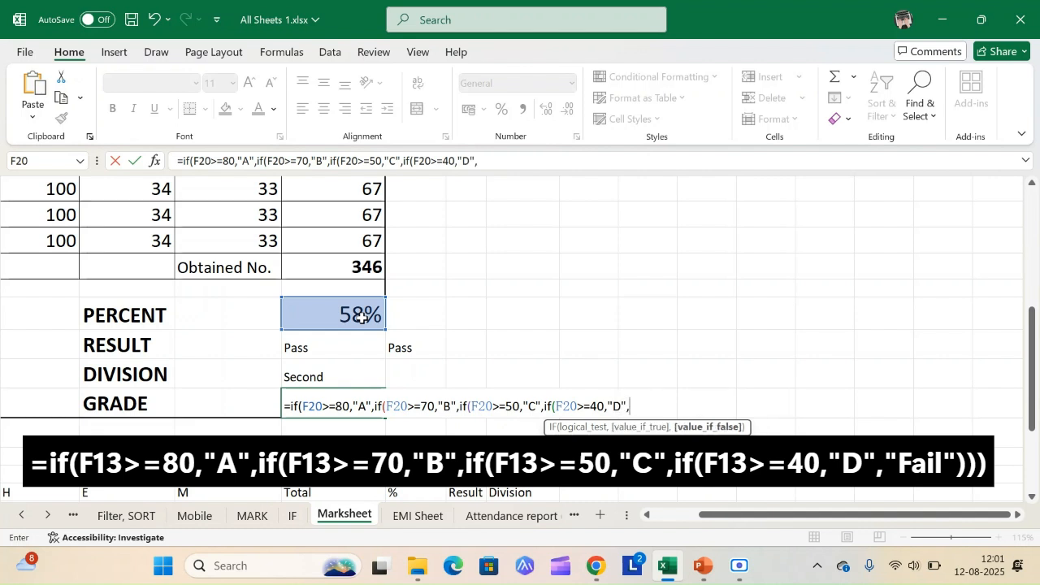
pyautogui.write('"Fail')
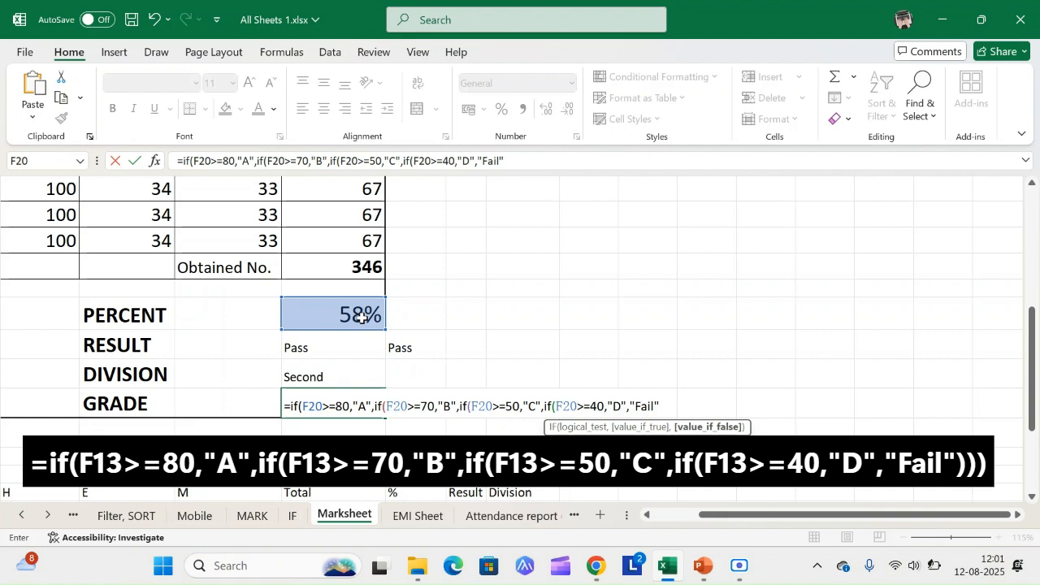
# Step: Finish the grade formula with "Fail" as the final false value, close all four brackets and enter it
pyautogui.write('))))')
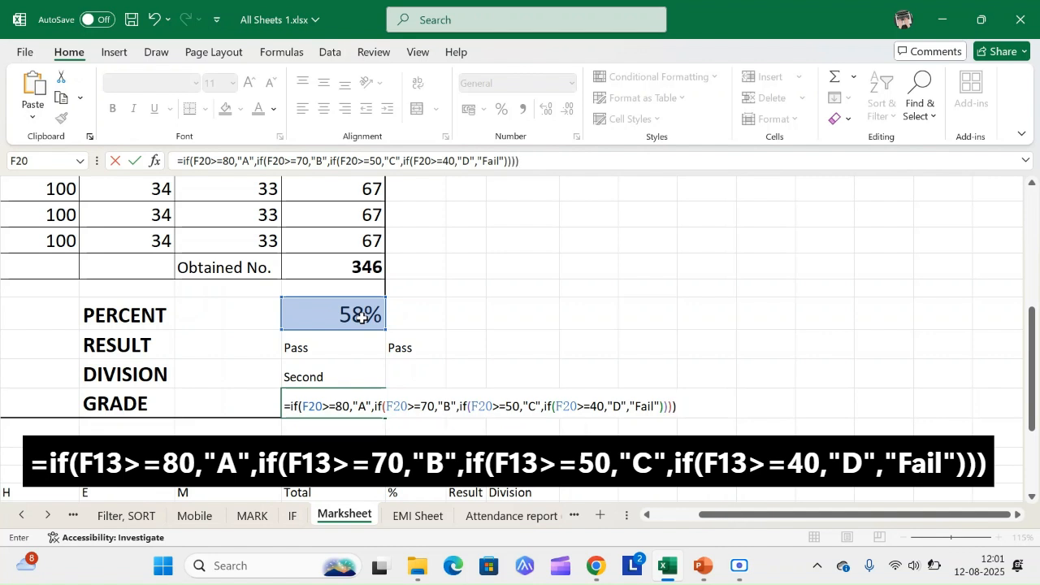
pyautogui.hotkey('ctrl', 'Return')
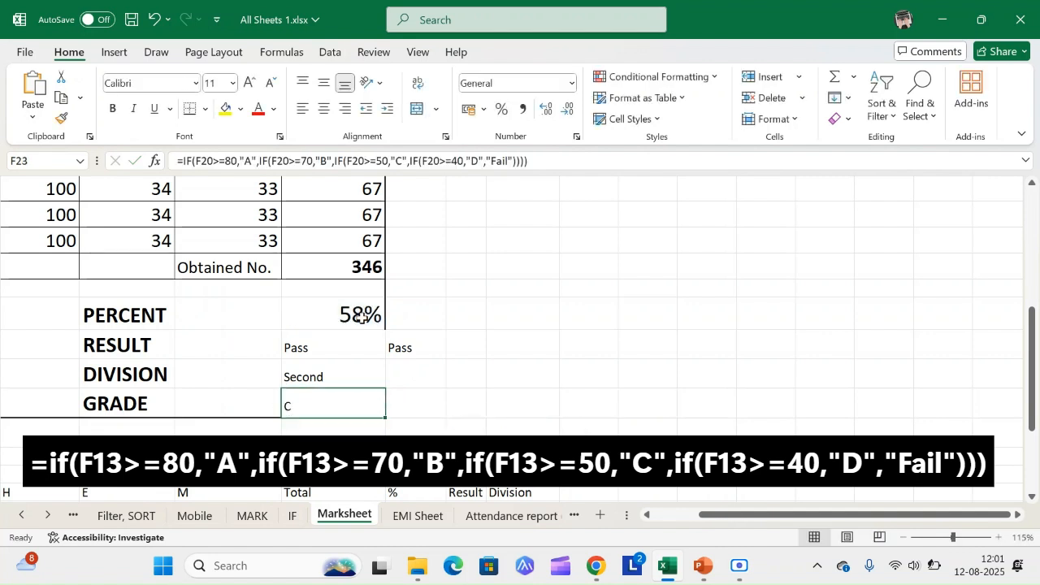